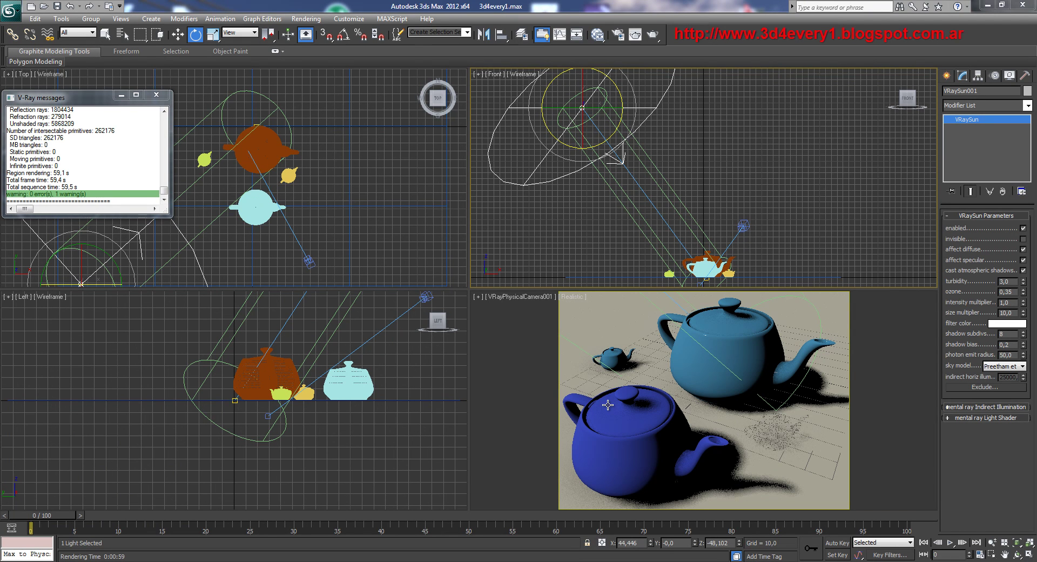
- Delete the VRaySun light from the Front viewport, leaving the teapots and VRay camera
left_click(423, 341)
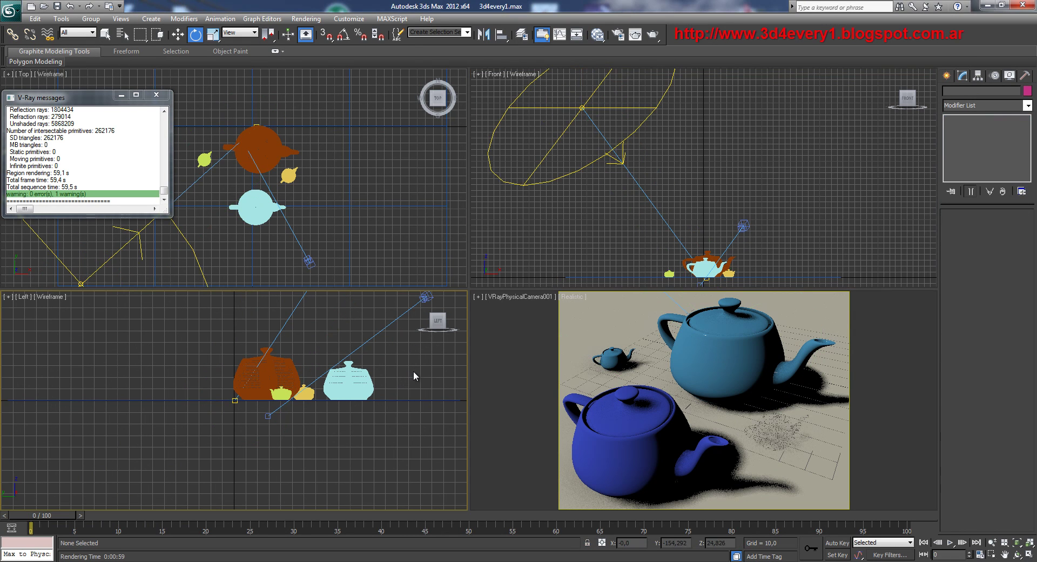
middle_click_drag(413, 370, 390, 377)
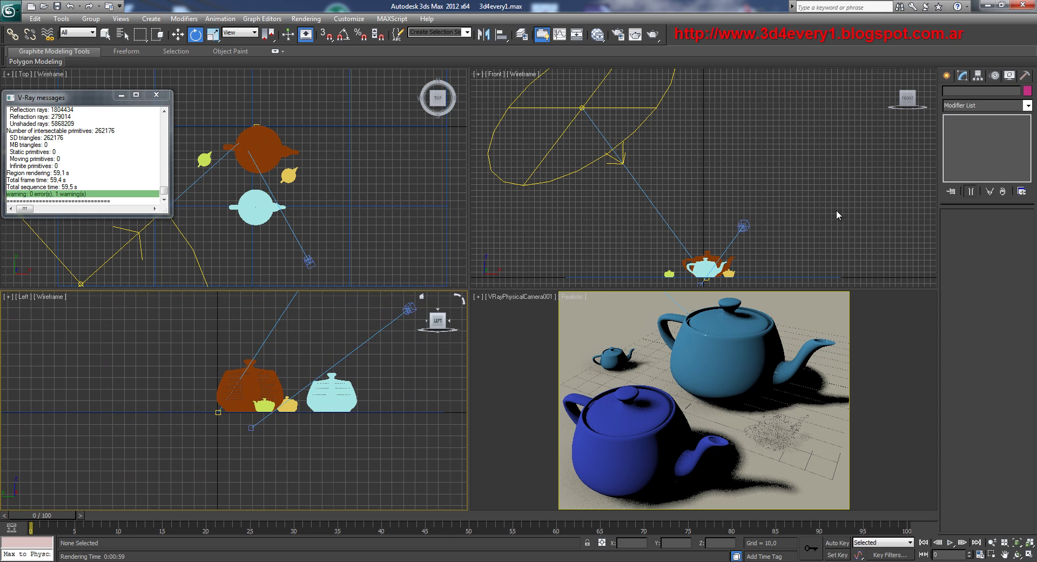
left_click(646, 131)
key("Delete")
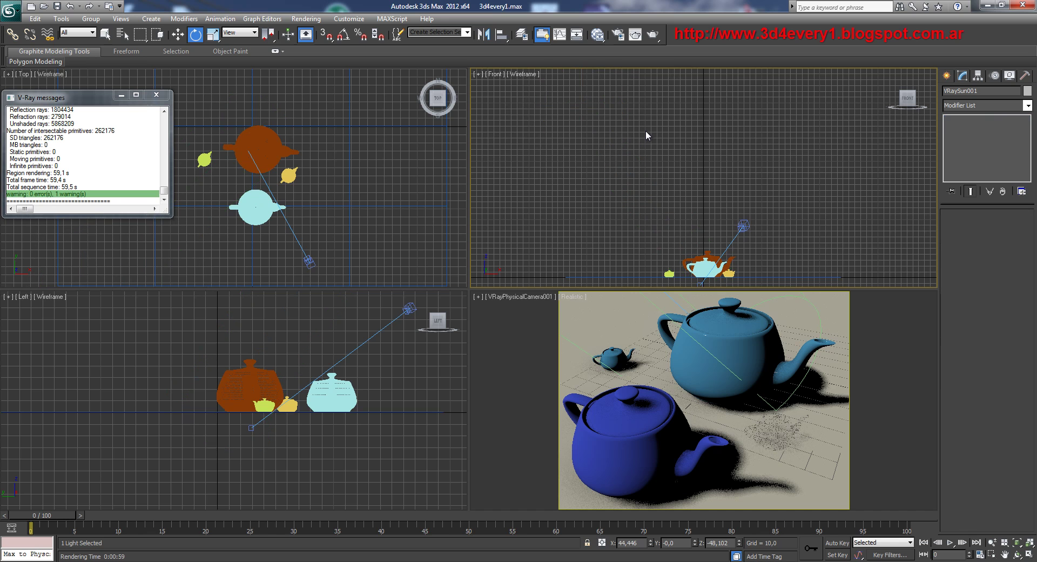
middle_click_drag(690, 130, 683, 119)
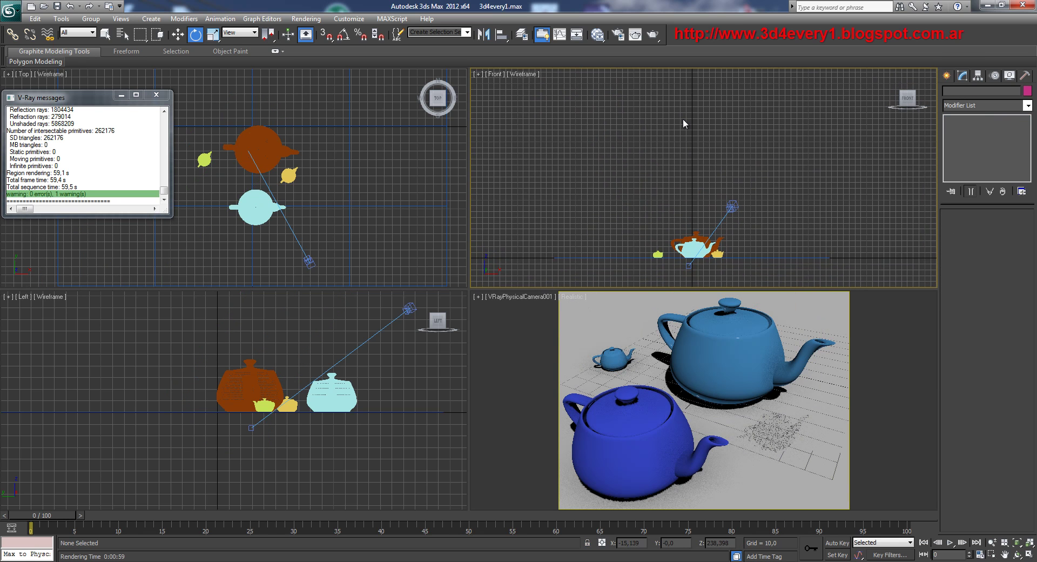
- Clear the VRaySky map from the Environment Map slot in Environment and Effects
key("8")
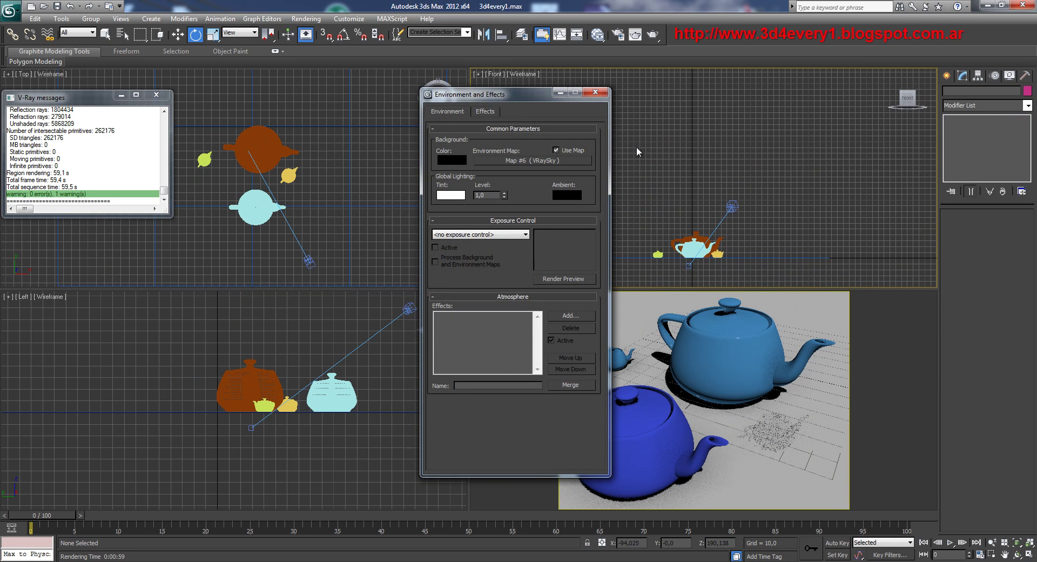
right_click(532, 160)
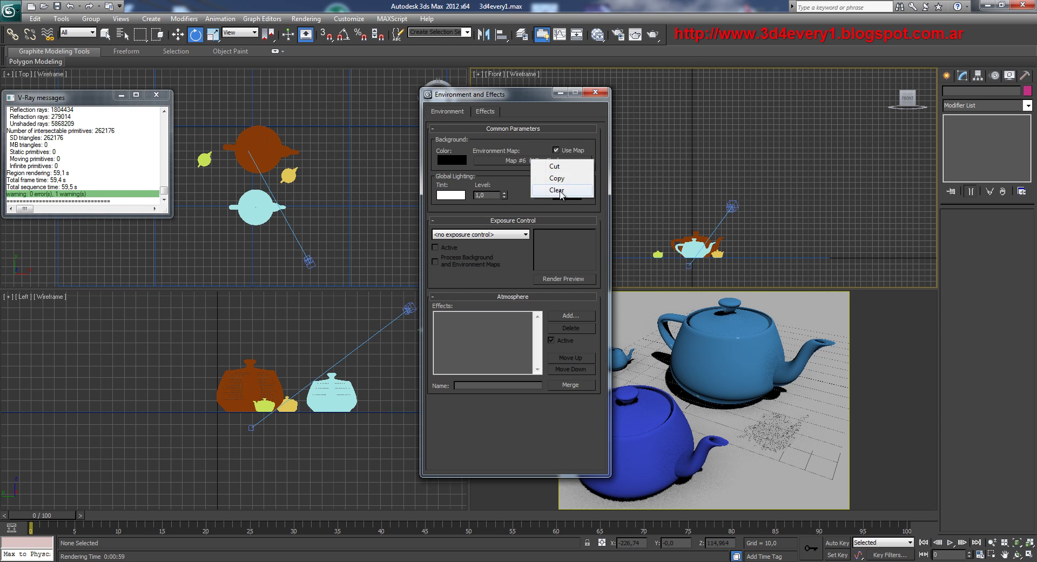
left_click(559, 190)
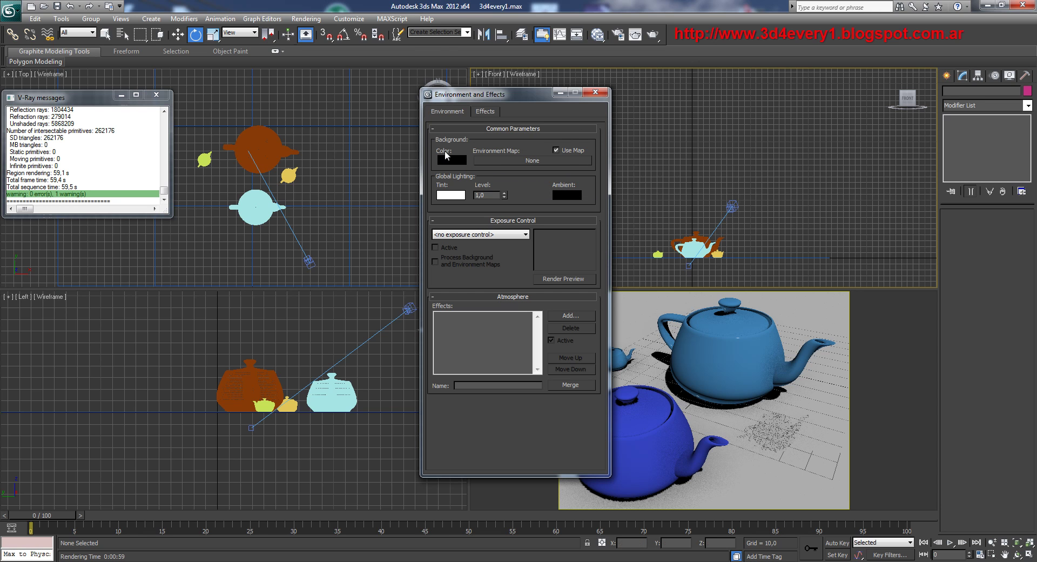
- Start a VRayLight from the VRay light category, keeping its type set to Plane
left_click(595, 91)
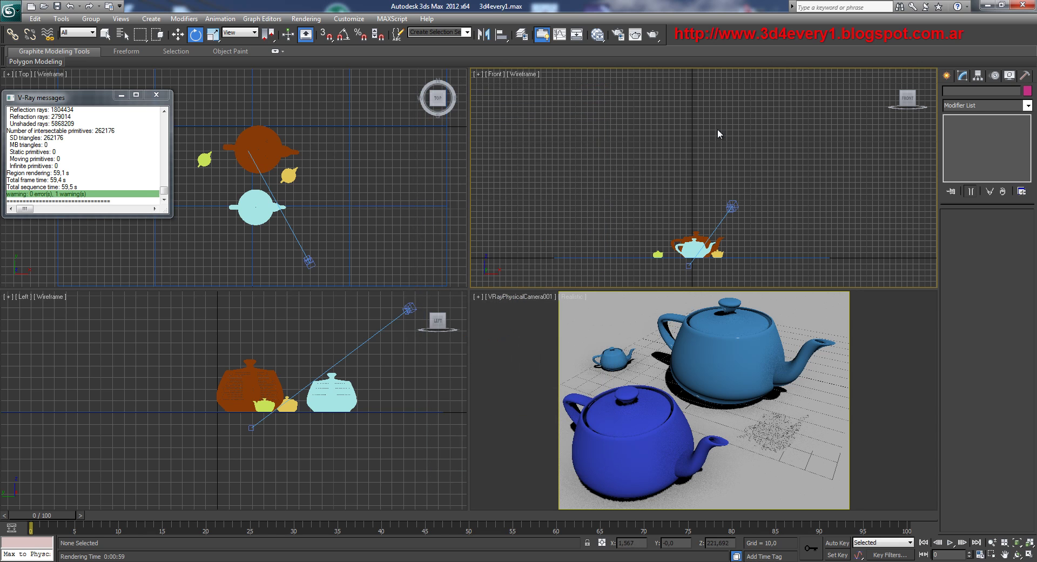
left_click(946, 76)
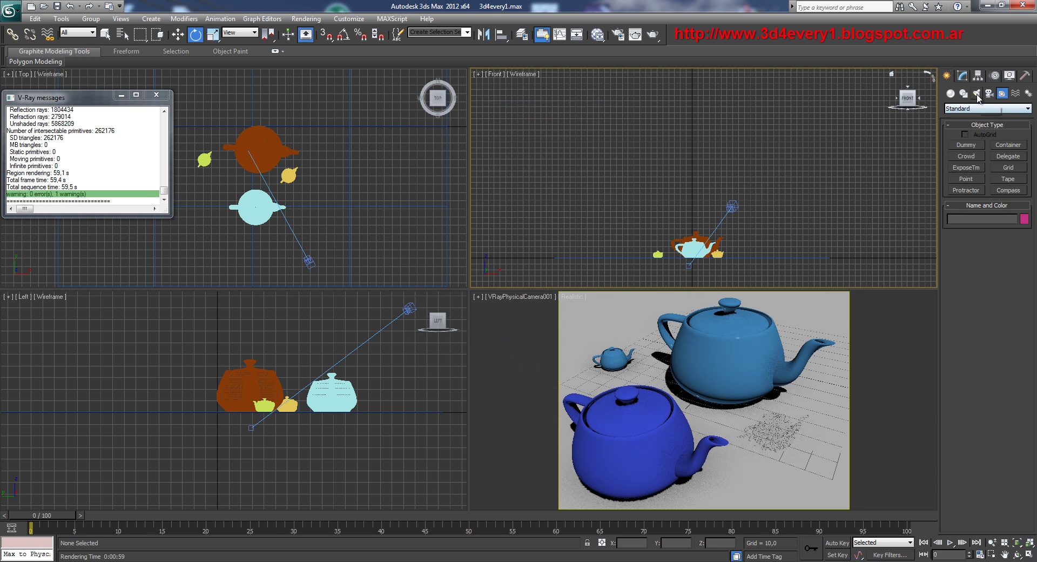
left_click(977, 94)
left_click(972, 108)
left_click(964, 135)
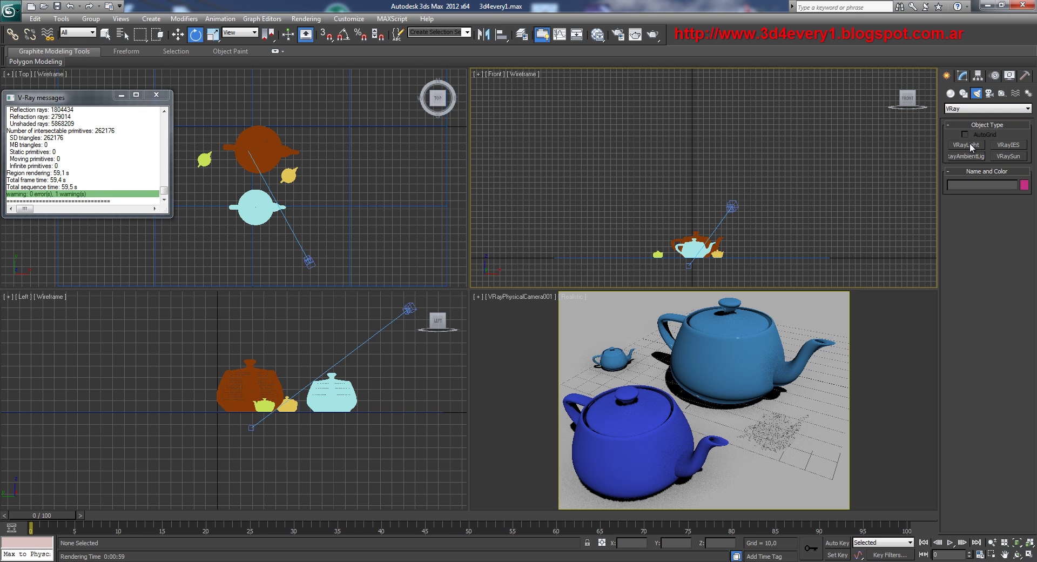
left_click(970, 142)
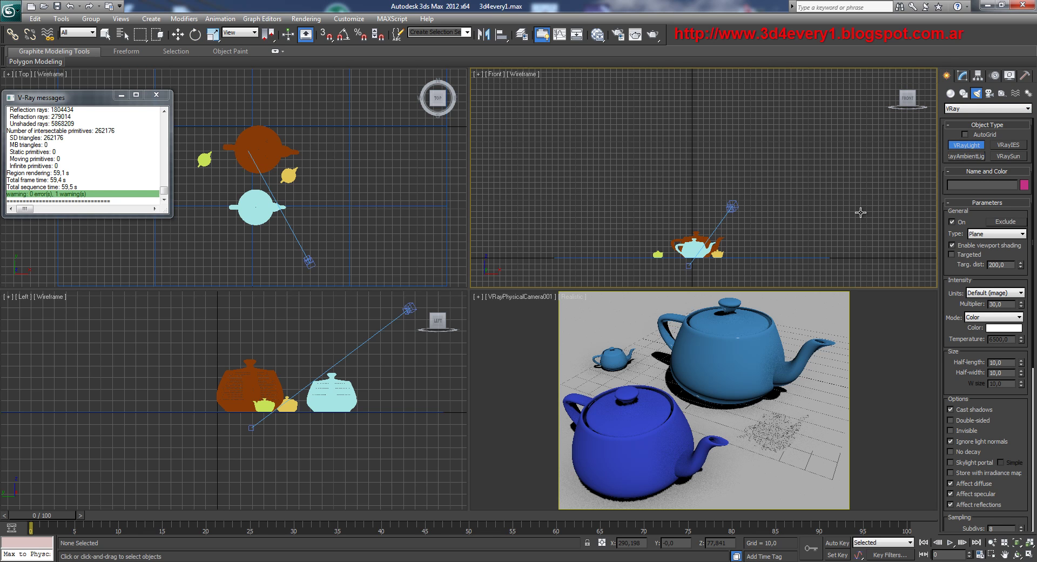
left_click(982, 236)
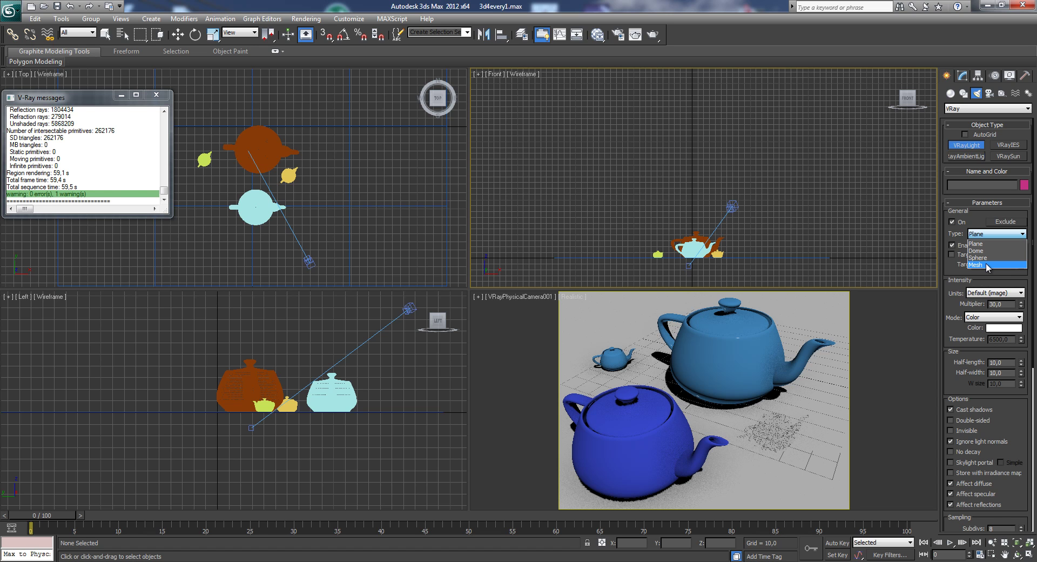
left_click(978, 243)
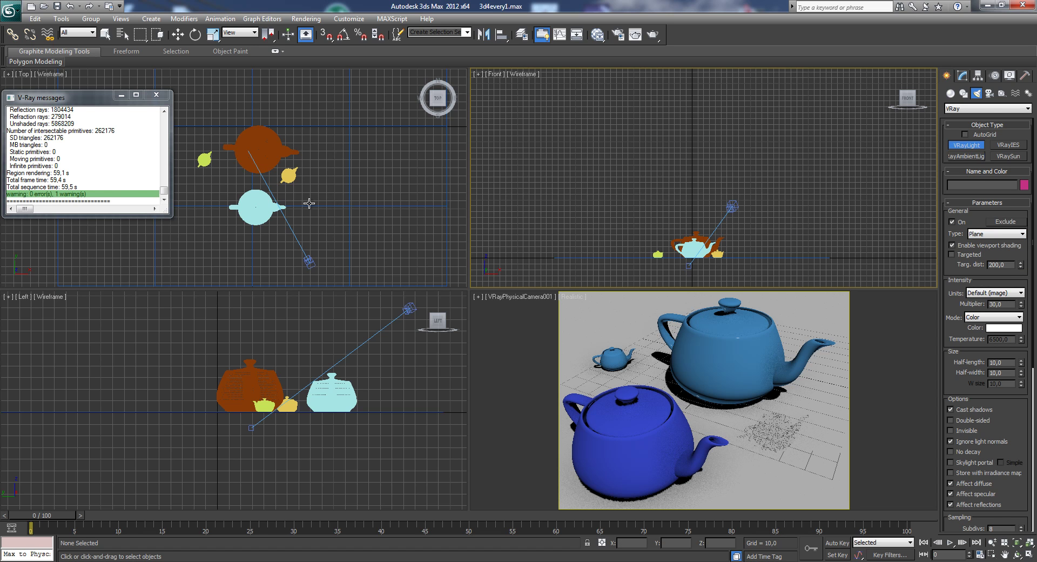
- Draw plane light VRayLight001 in the Left view, rotate it, and position it among the teapots
left_click_drag(187, 354, 223, 411)
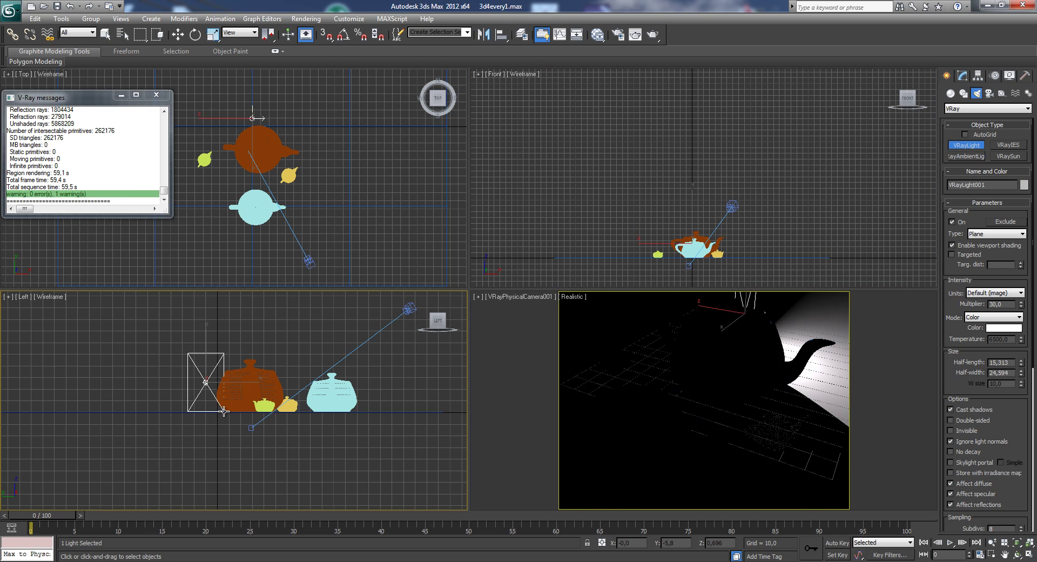
key("e")
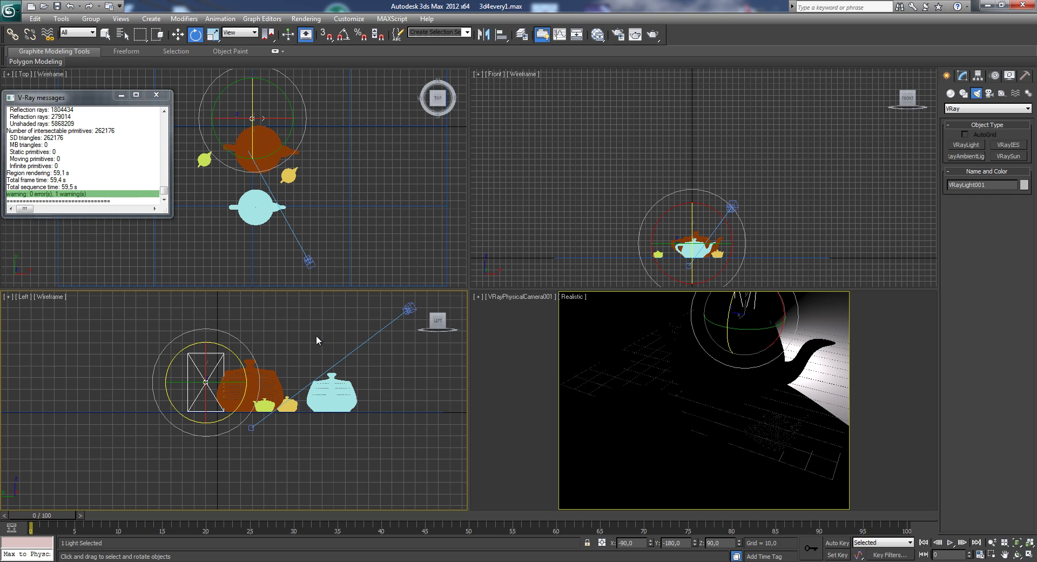
key("w")
right_click(267, 103)
mouse_move(254, 84)
left_mouse_down()
mouse_move(296, 176)
mouse_move(317, 176)
left_mouse_up()
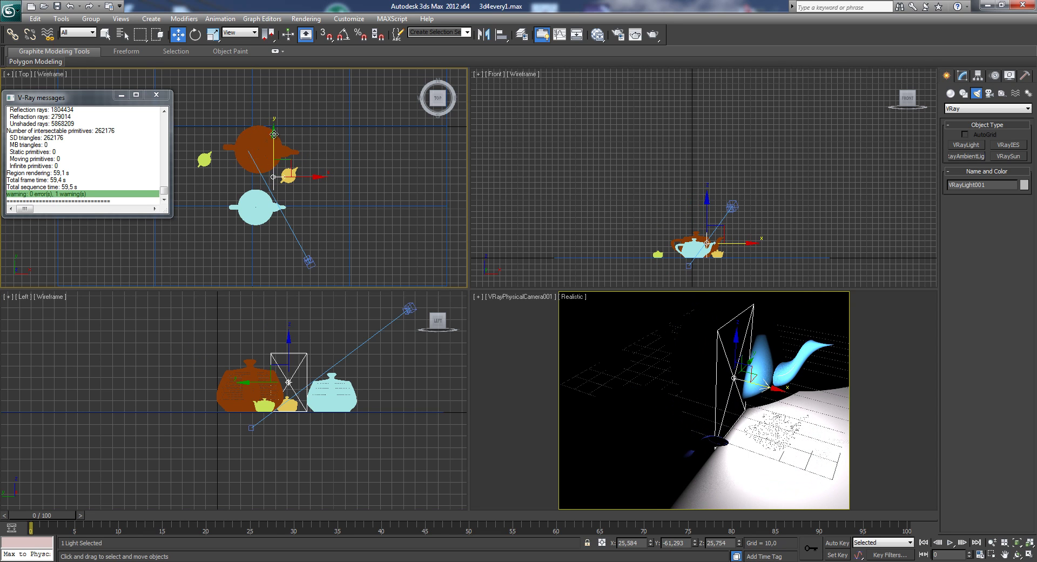
left_click_drag(274, 134, 274, 140)
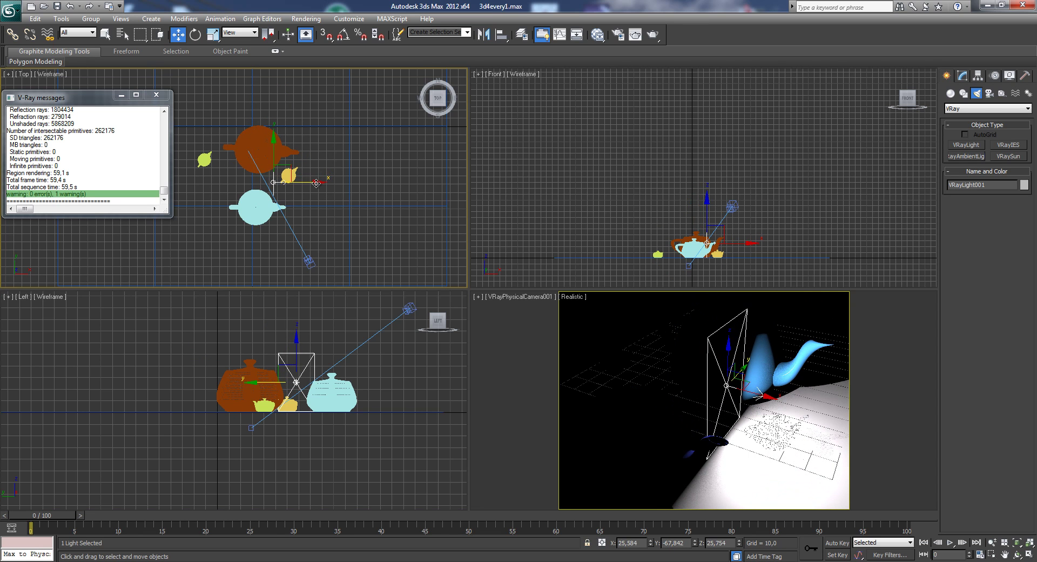
left_click_drag(317, 183, 322, 183)
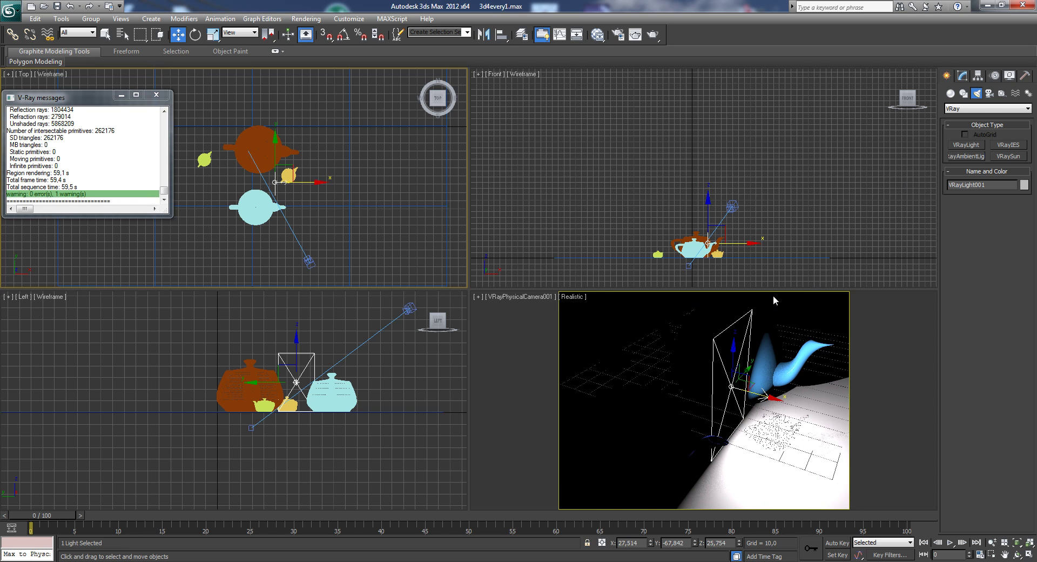
left_click(963, 75)
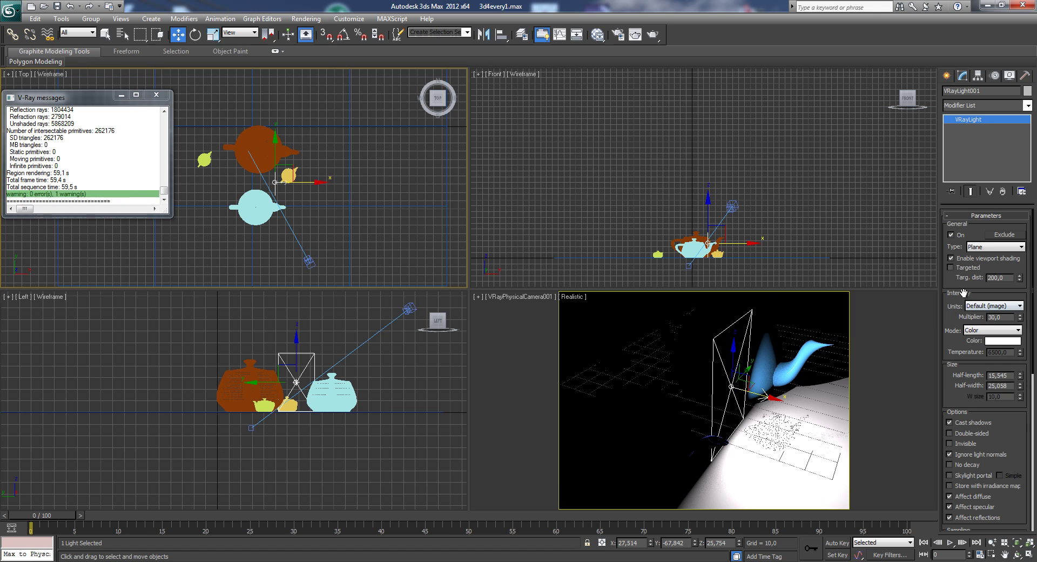
scroll(955, 386, "down", 2)
scroll(954, 384, "up", 2)
double_click(993, 317)
left_click_drag(956, 288, 956, 256)
scroll(957, 257, "up", 3)
left_click_drag(949, 301, 952, 229)
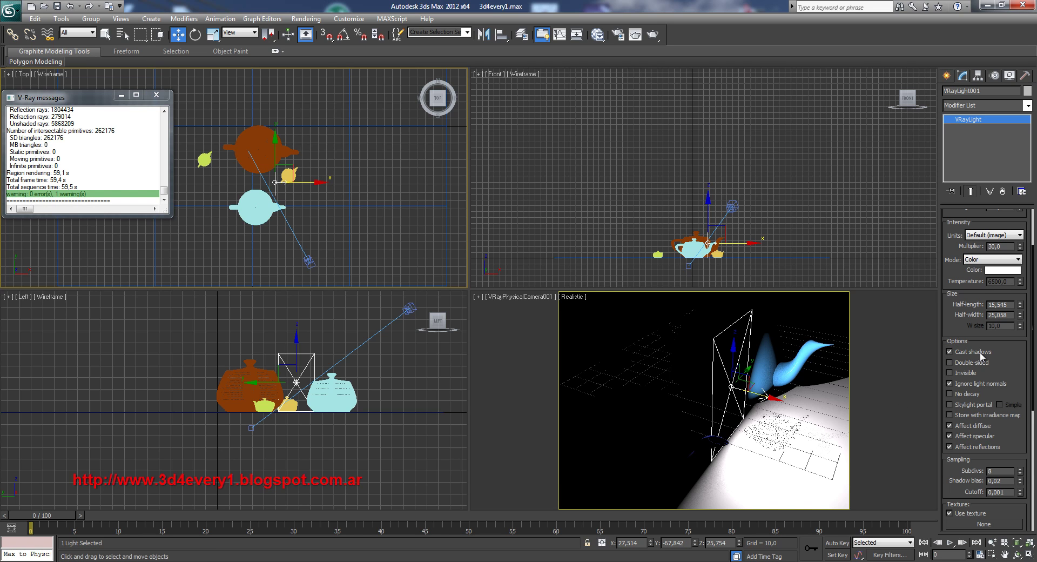
- Turn on Double-sided emission for VRayLight001
left_click(950, 361)
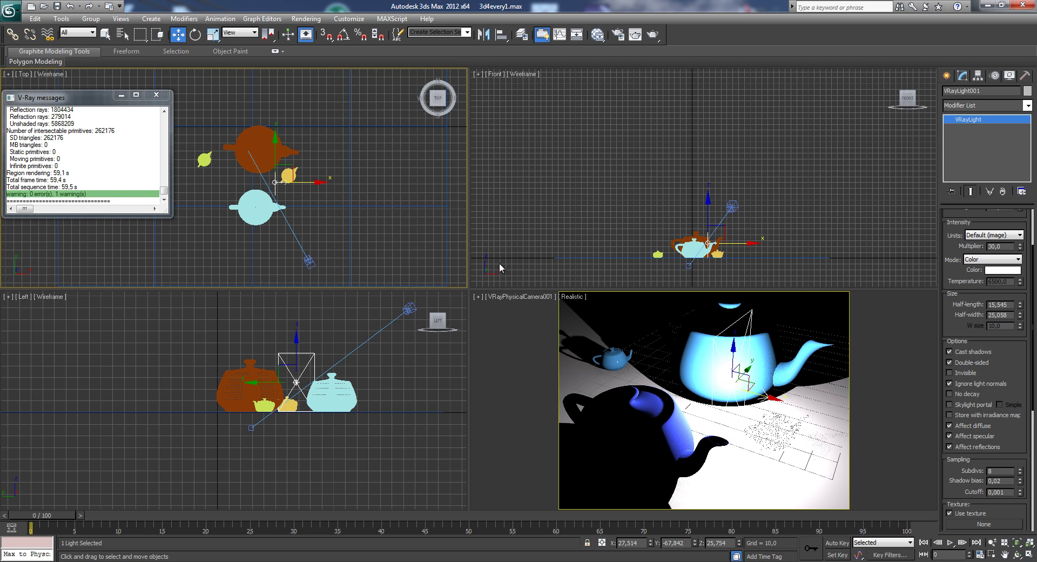
scroll(301, 188, "up", 3)
scroll(312, 186, "up", 3)
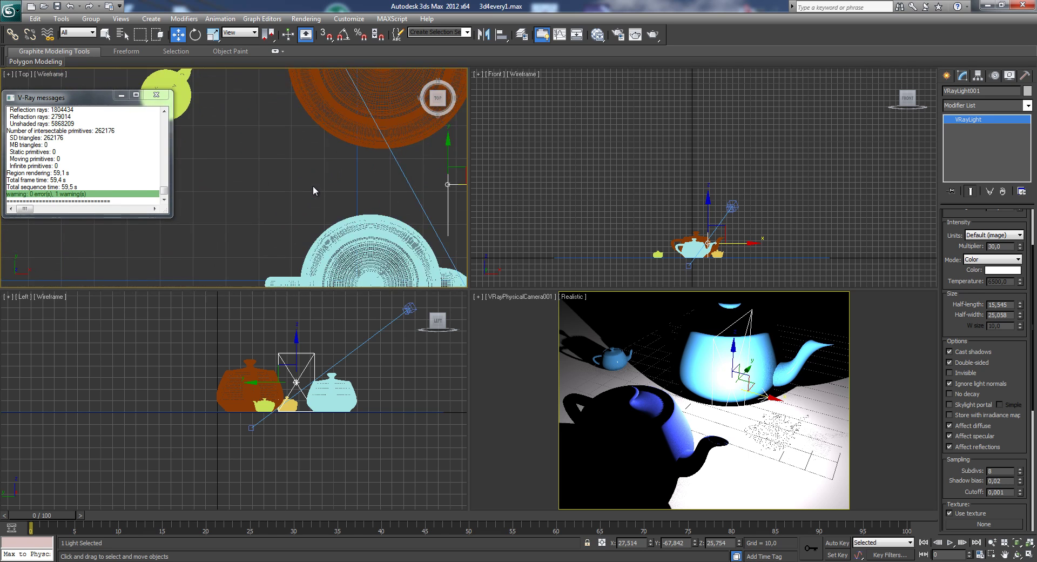
- Pan and zoom the Top view onto the yellow teapot, then toggle Double-sided again
middle_click_drag(354, 189, 276, 165)
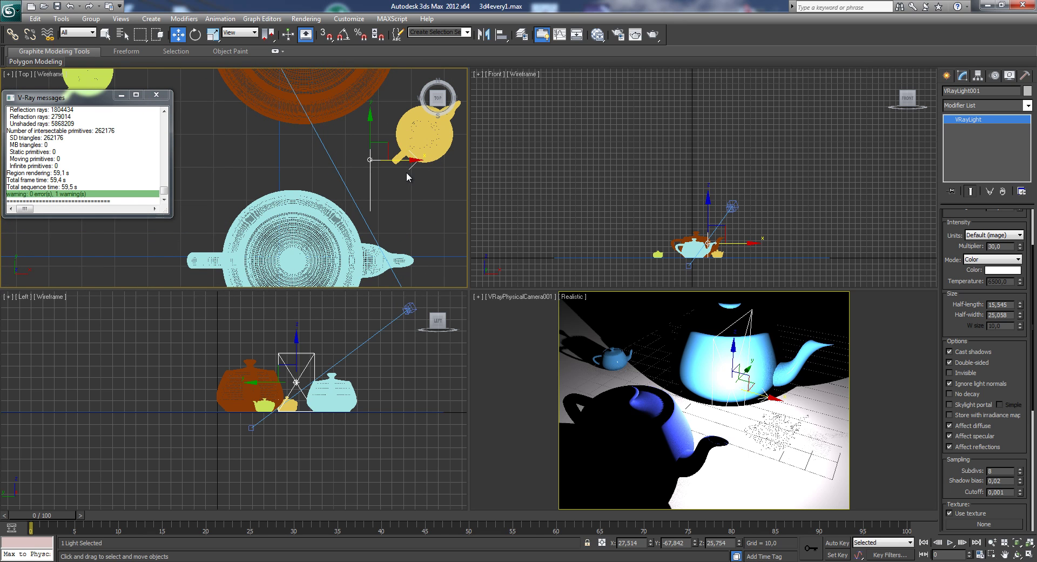
scroll(406, 171, "down", 2)
scroll(408, 176, "down", 1)
scroll(426, 211, "down", 1)
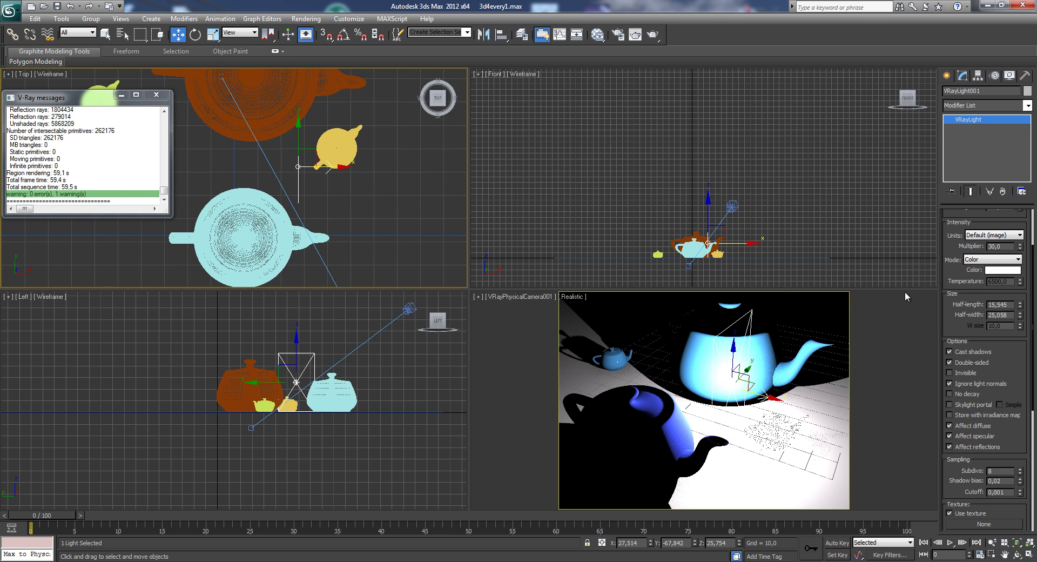
left_click(950, 362)
- Scroll down the VRayLight rollouts and save the teapot scene with Ctrl+S
left_click_drag(1009, 426, 1008, 353)
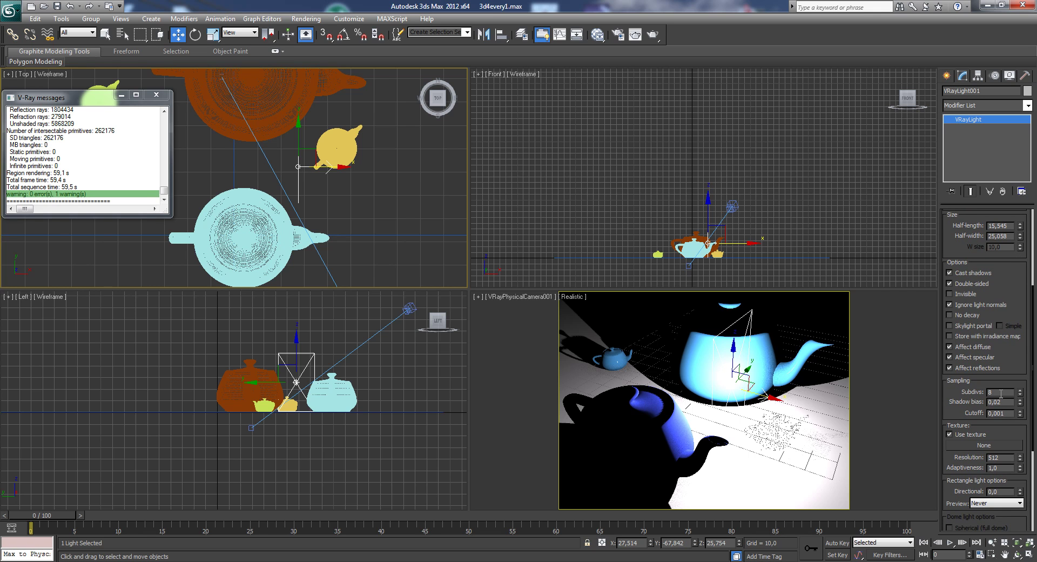
scroll(1000, 394, "down", 2)
scroll(1002, 346, "down", 2)
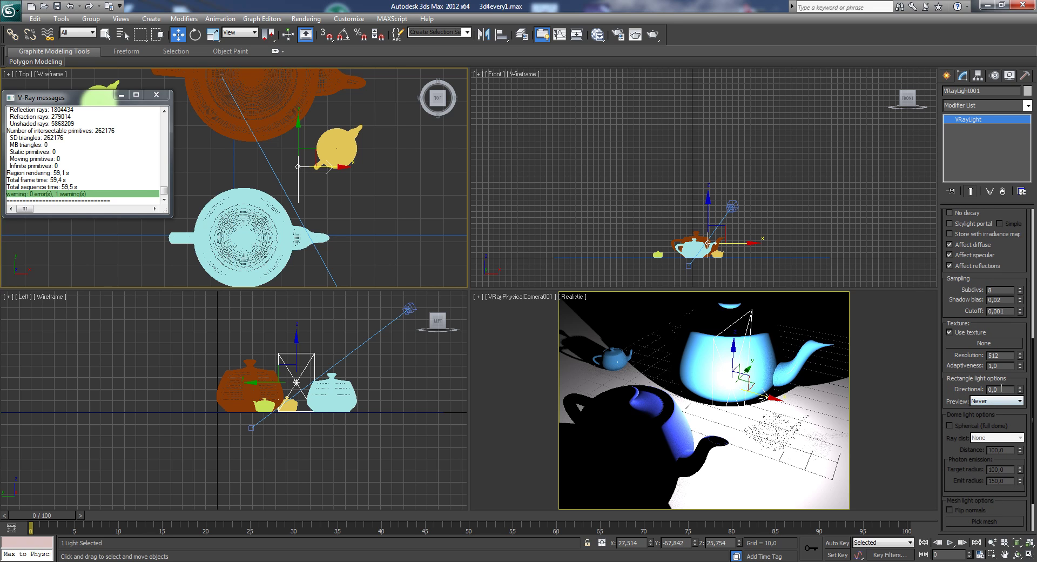
key("ctrl+s")
- Render the camera view into the V-Ray frame buffer and move that window aside
left_click(652, 34)
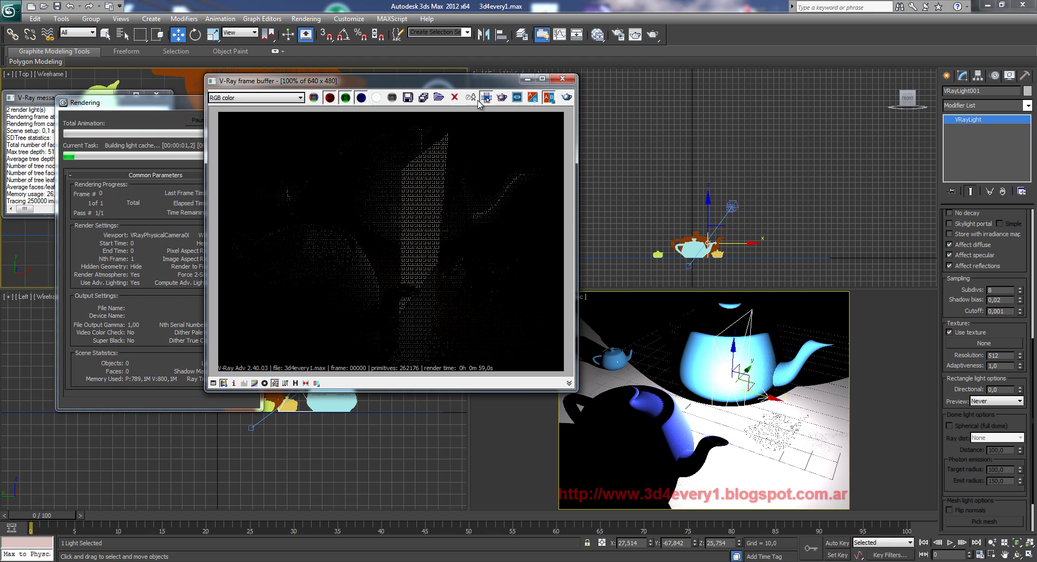
mouse_move(465, 82)
left_mouse_down()
mouse_move(551, 88)
mouse_move(539, 87)
left_mouse_up()
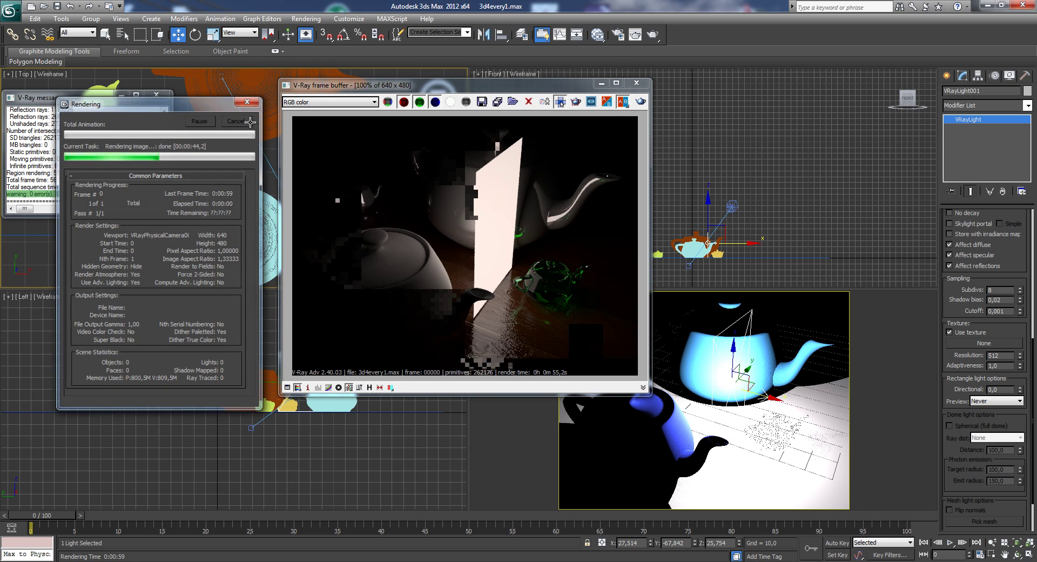
- Set the V-Ray Fixed image sampler Subdivs from 2 to 1 in Render Setup
left_click(618, 36)
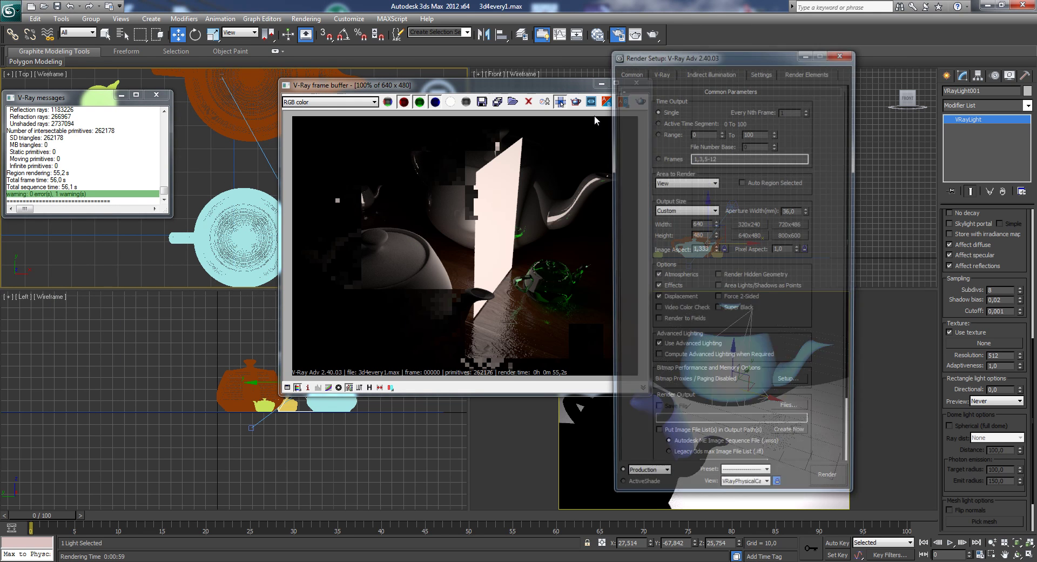
left_click(661, 72)
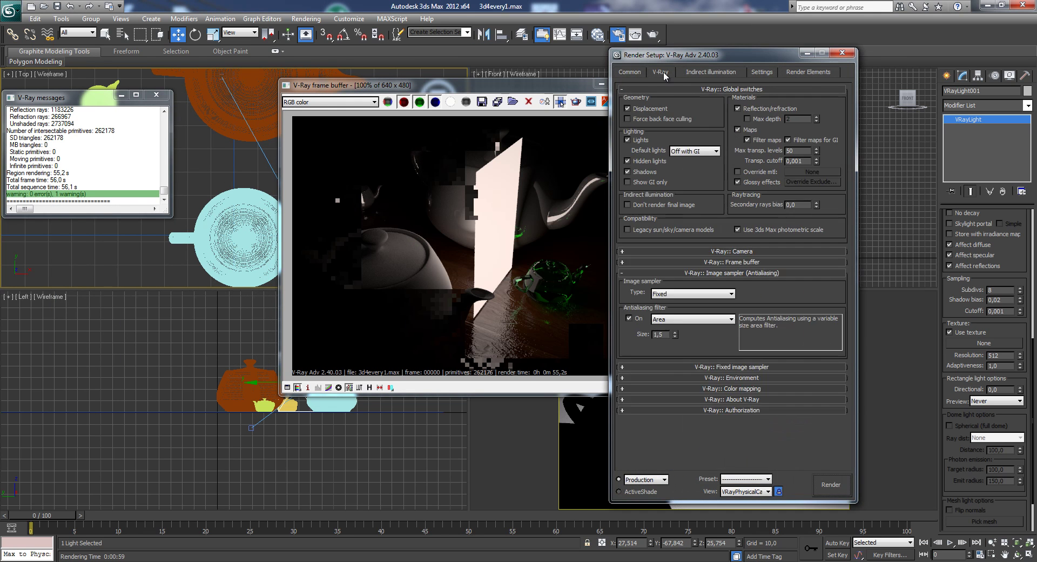
left_click(676, 367)
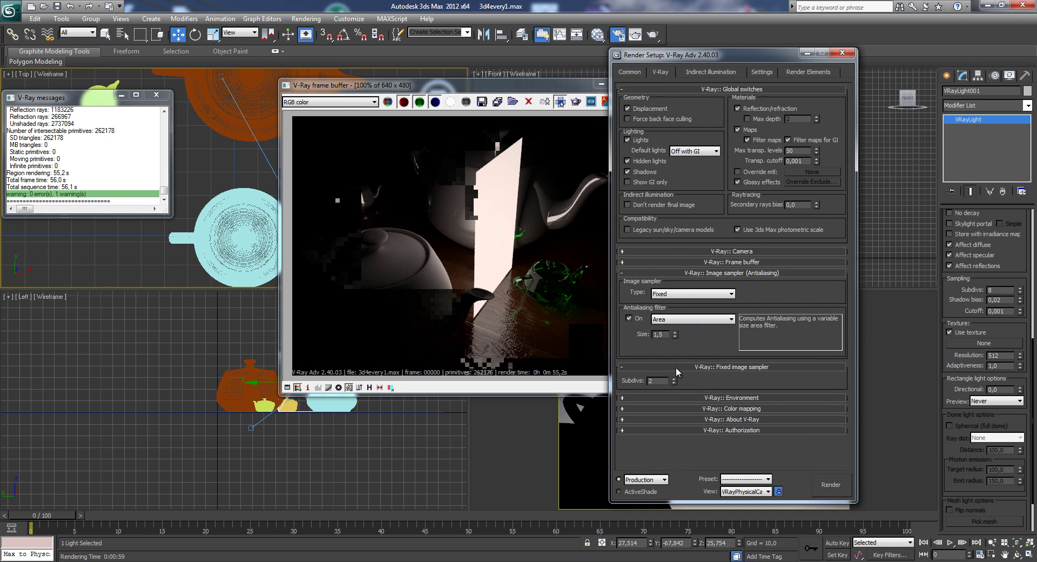
left_click(673, 383)
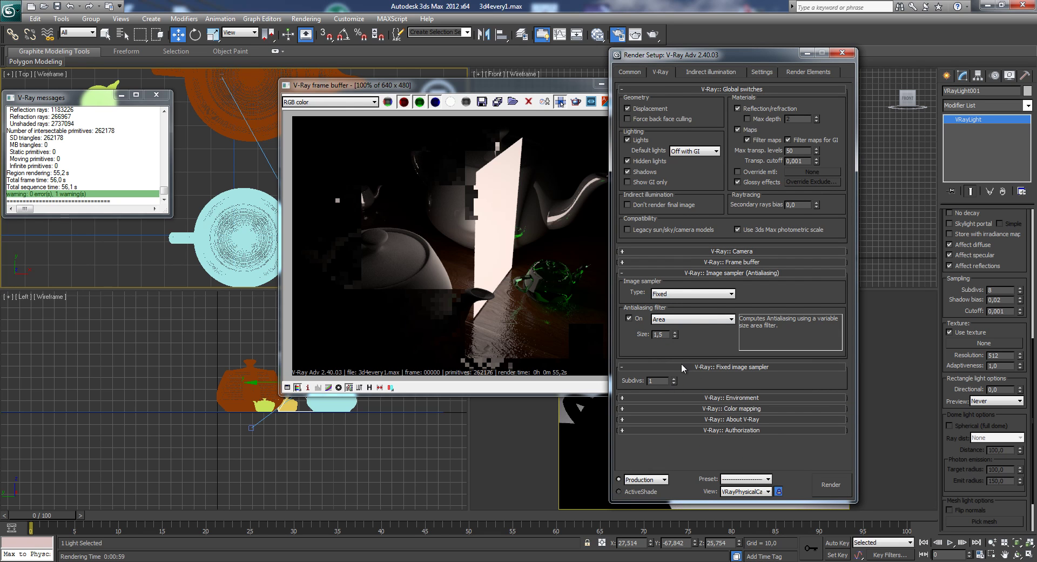
left_click(689, 274)
left_click(692, 284)
- Look through the Irradiance map and DMC Sampler settings, then close Render Setup
left_click(725, 71)
left_click(761, 71)
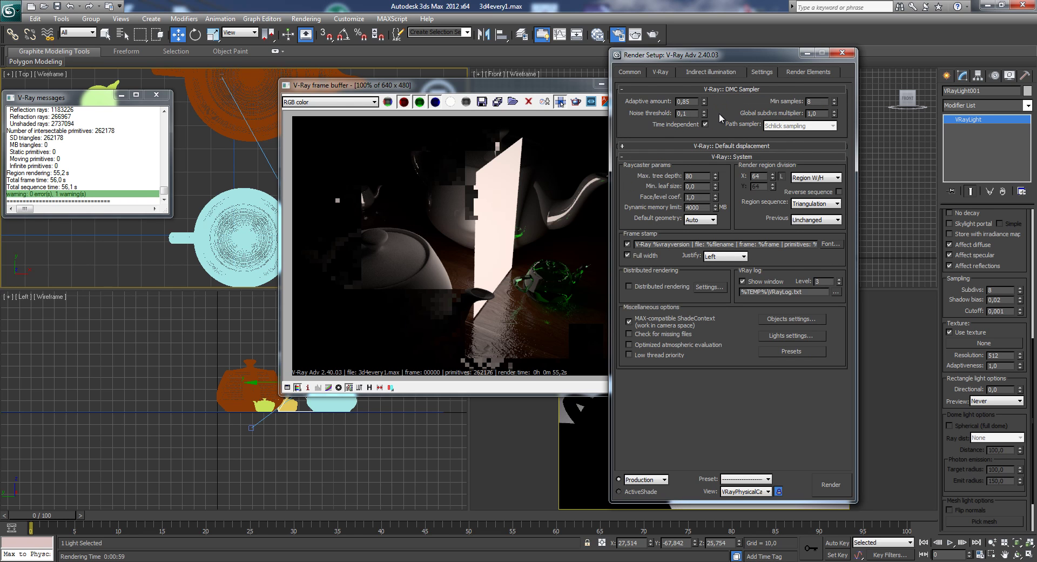
left_click(726, 89)
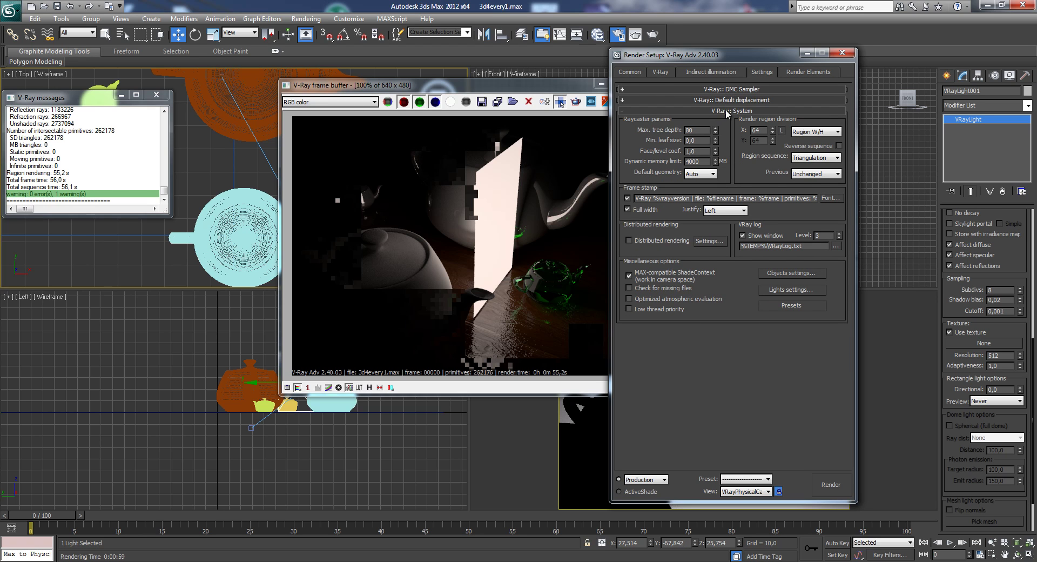
left_click(724, 110)
left_click(724, 73)
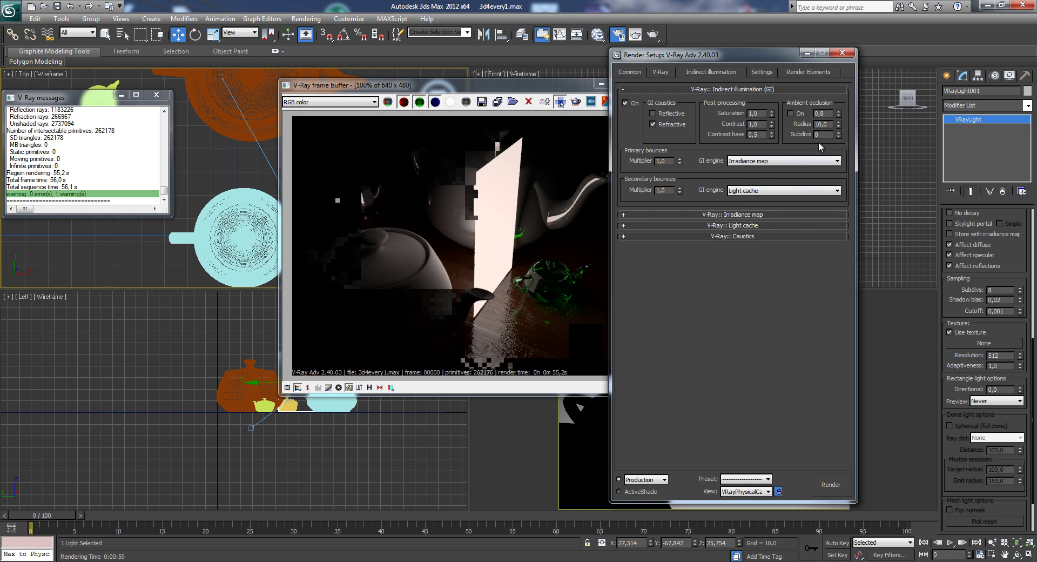
left_click(764, 215)
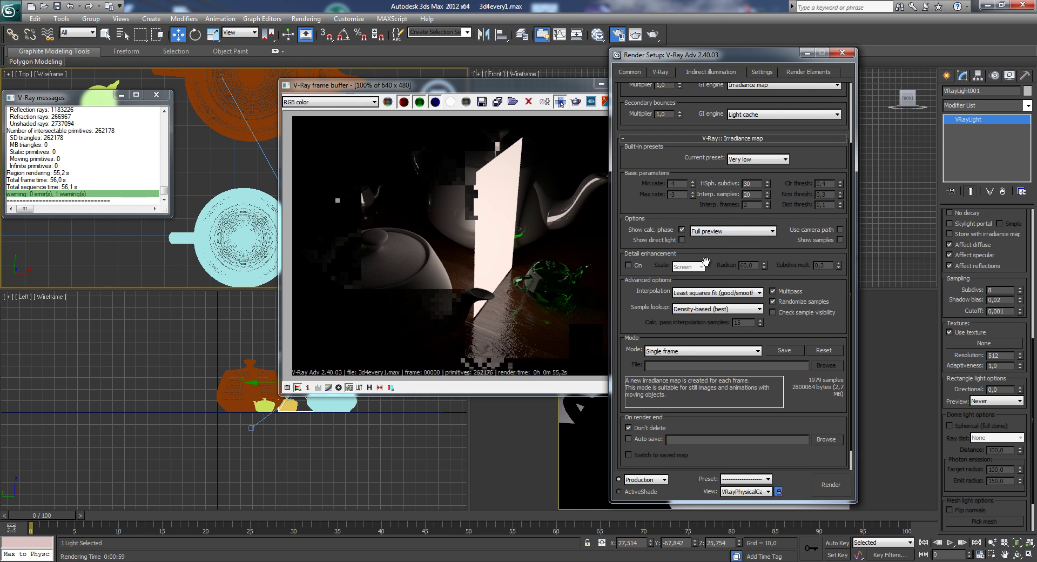
left_click(762, 76)
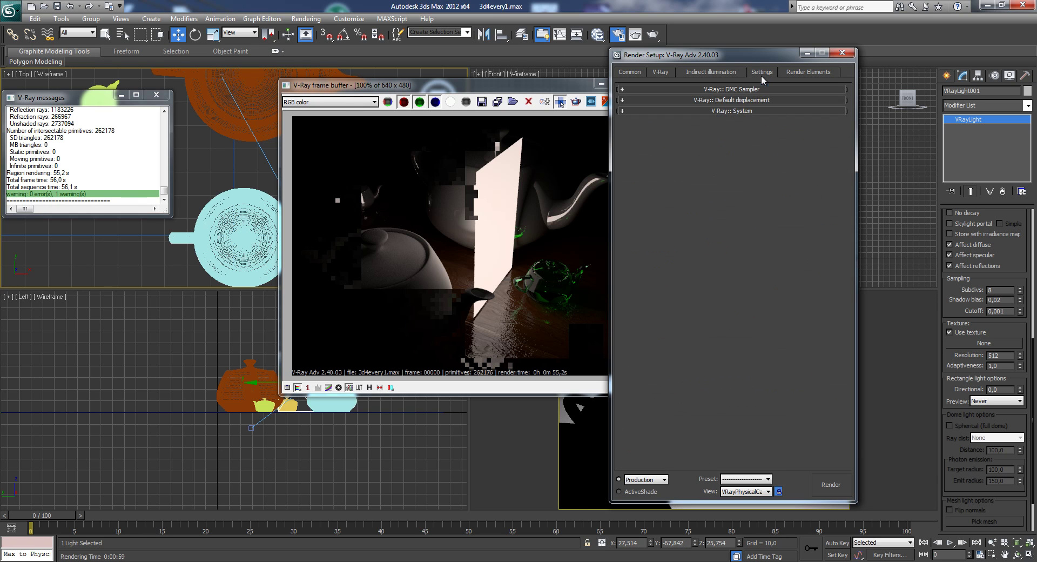
left_click(755, 89)
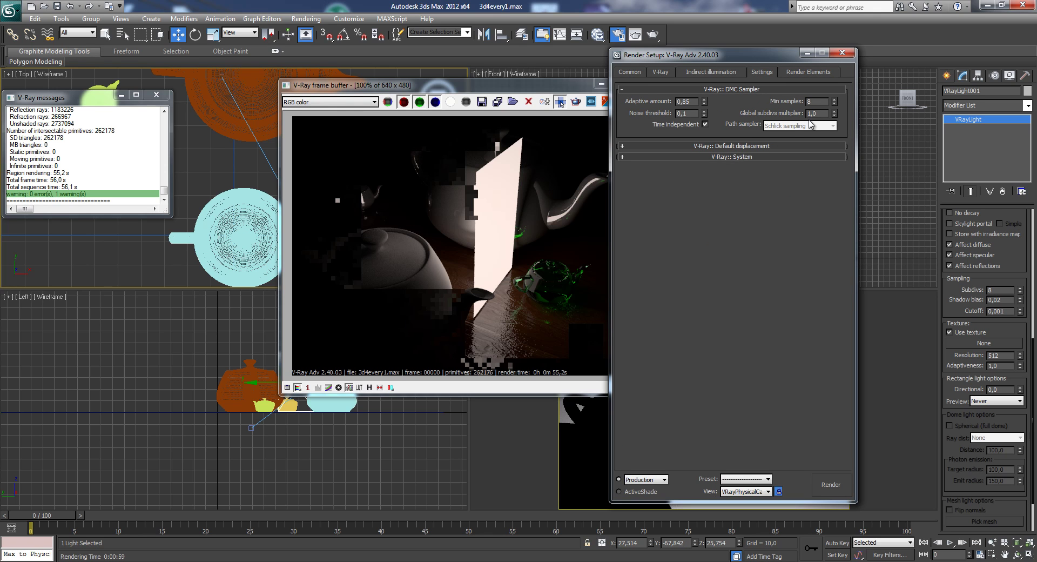
left_click(751, 89)
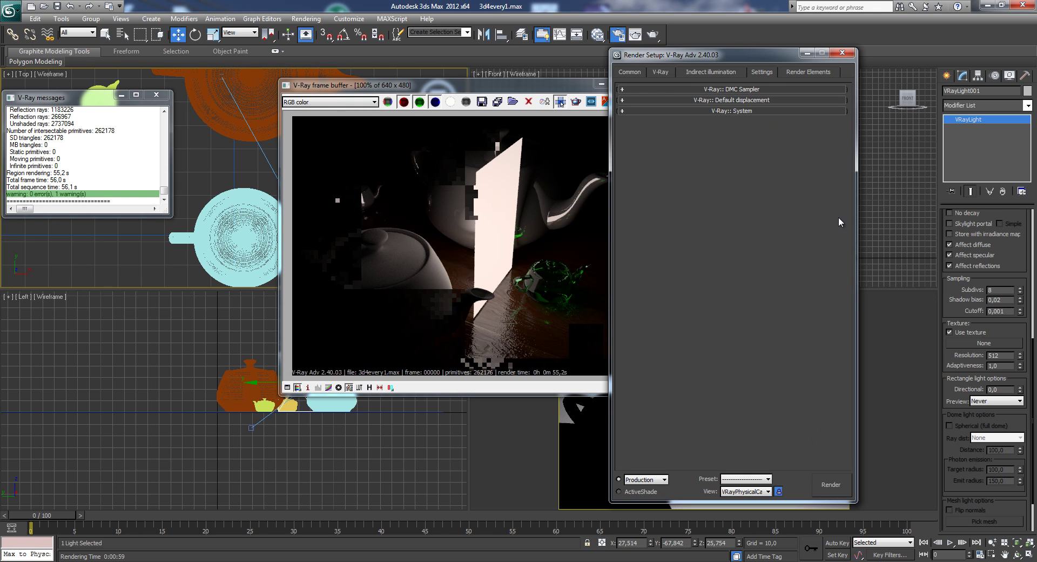
left_click(842, 53)
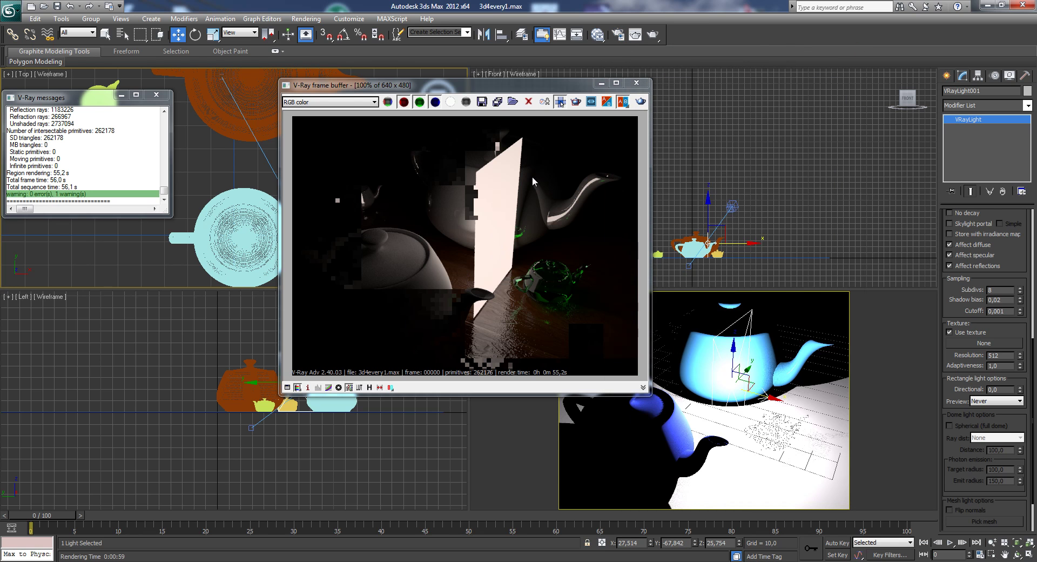
- Check the physical camera's shutter speed value and move the frame buffer window right
left_click(737, 208)
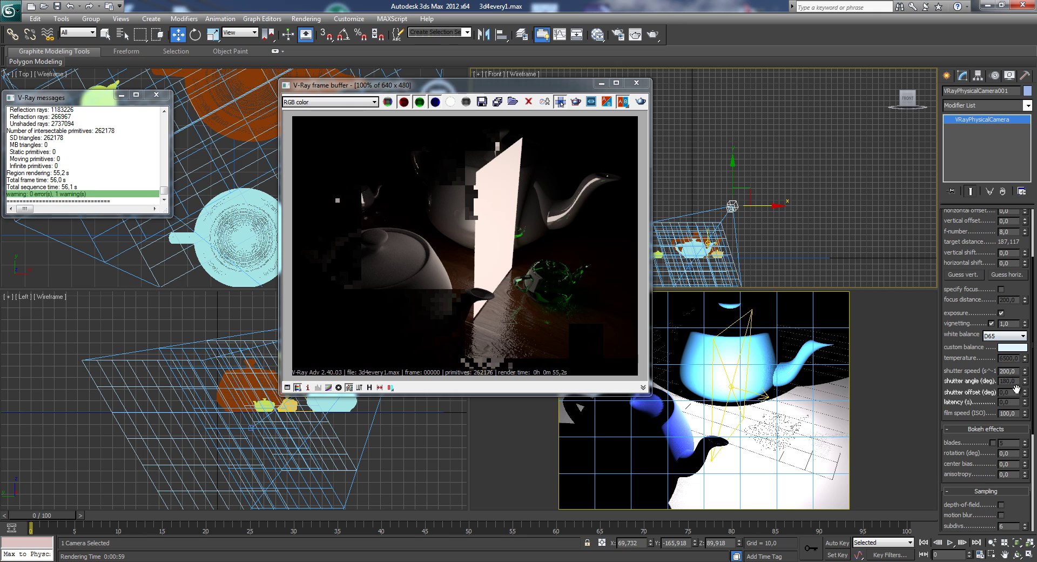
left_click_drag(1013, 371, 944, 369)
left_click(883, 274)
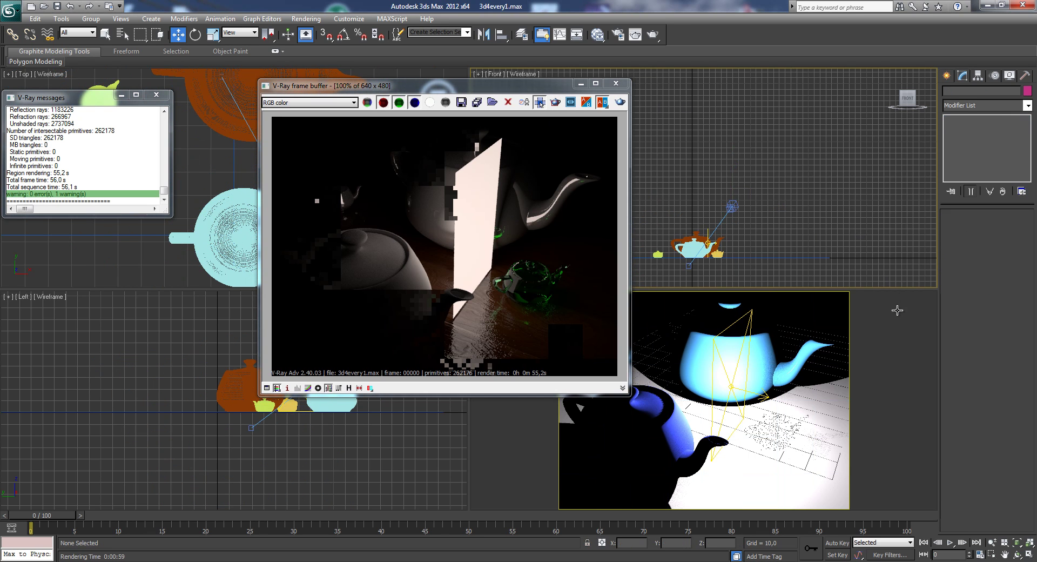
left_click_drag(543, 89, 624, 92)
- Make VRayLight001 invisible with Double-sided off, then re-render the scene
left_click(307, 363)
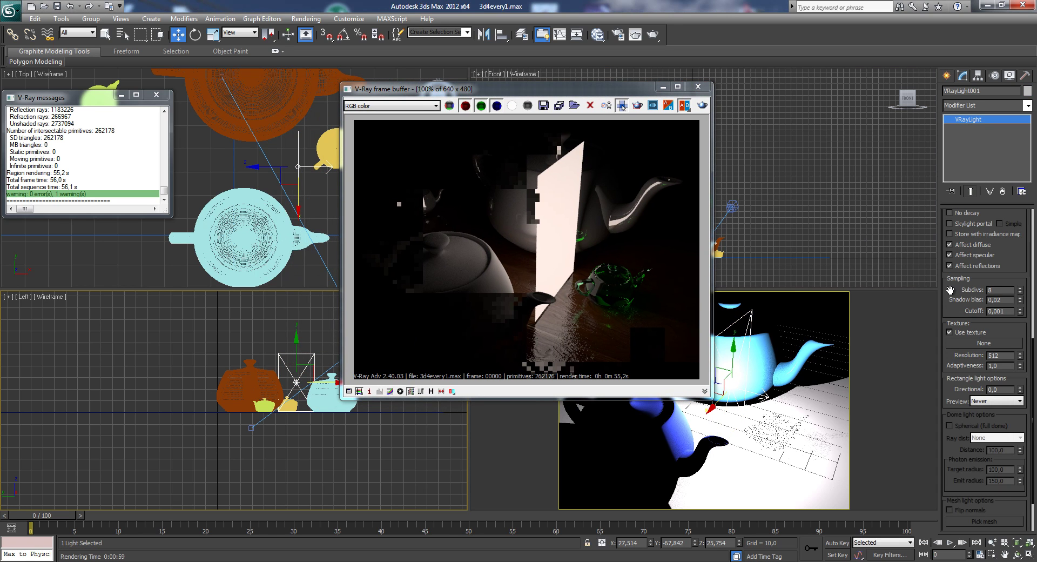
left_click_drag(949, 290, 950, 386)
left_click(950, 287)
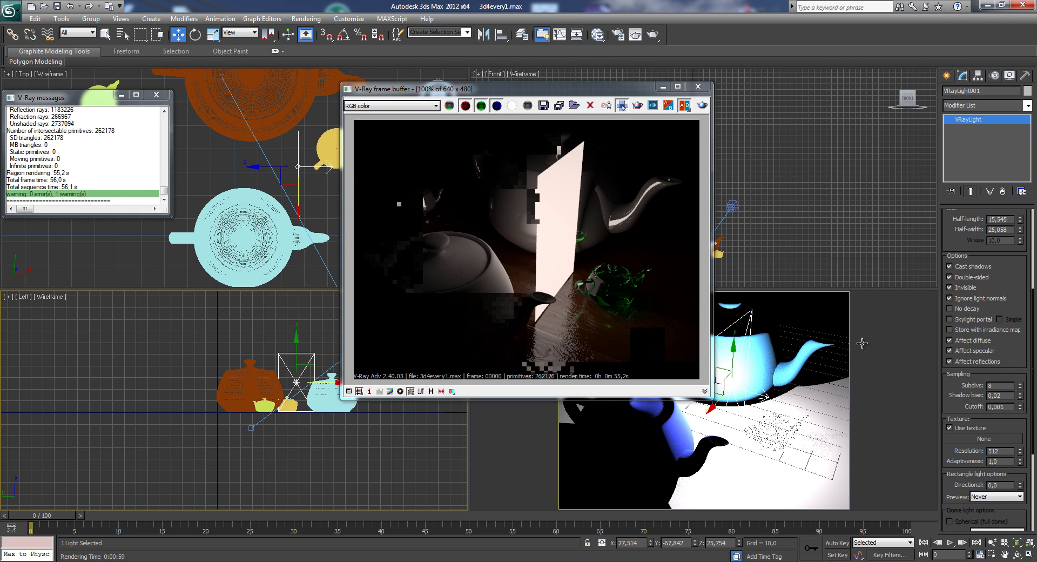
left_click(950, 277)
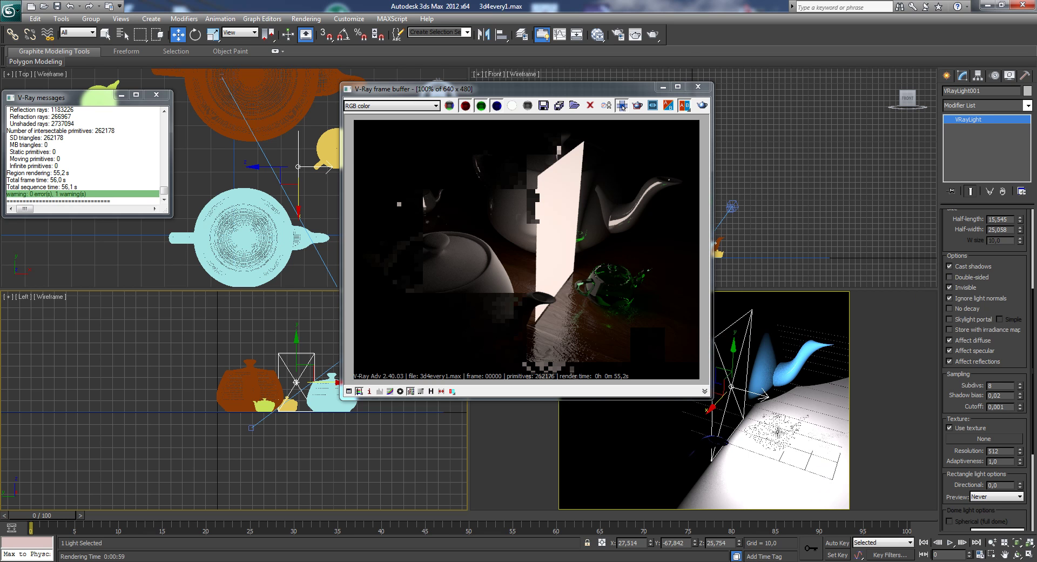
left_click(702, 106)
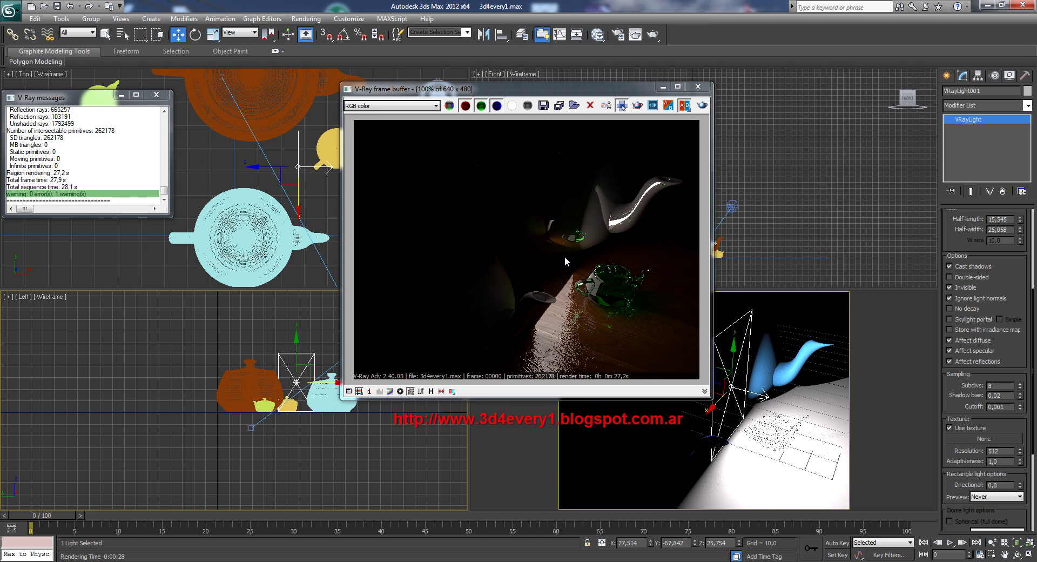
left_click_drag(604, 90, 591, 81)
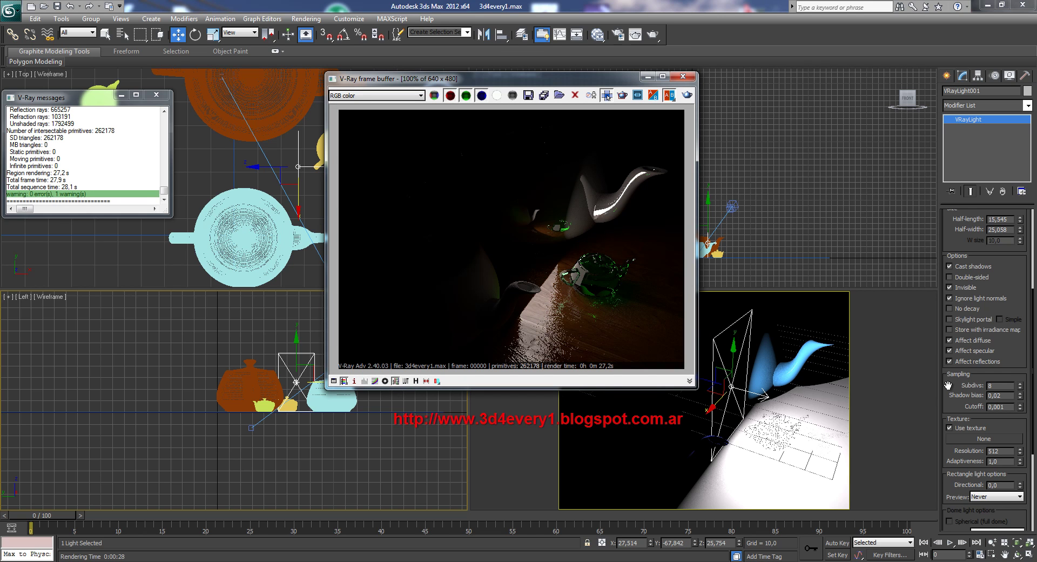
- Turn off Affect specular and Affect reflections, enable Double-sided, and render with Shift+Q
left_click(949, 361)
left_click(949, 350)
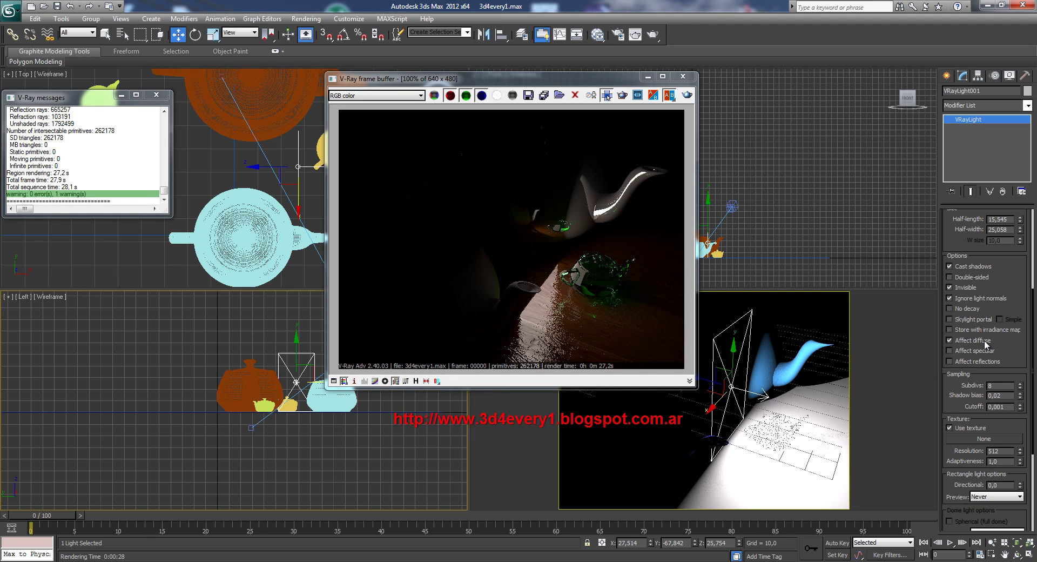
left_click(950, 277)
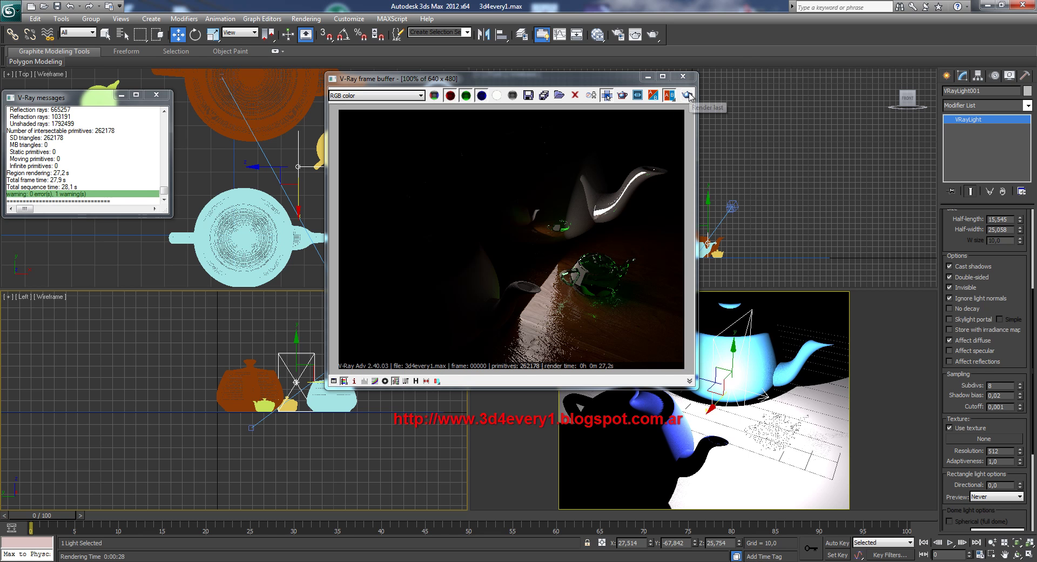
key("shift+q")
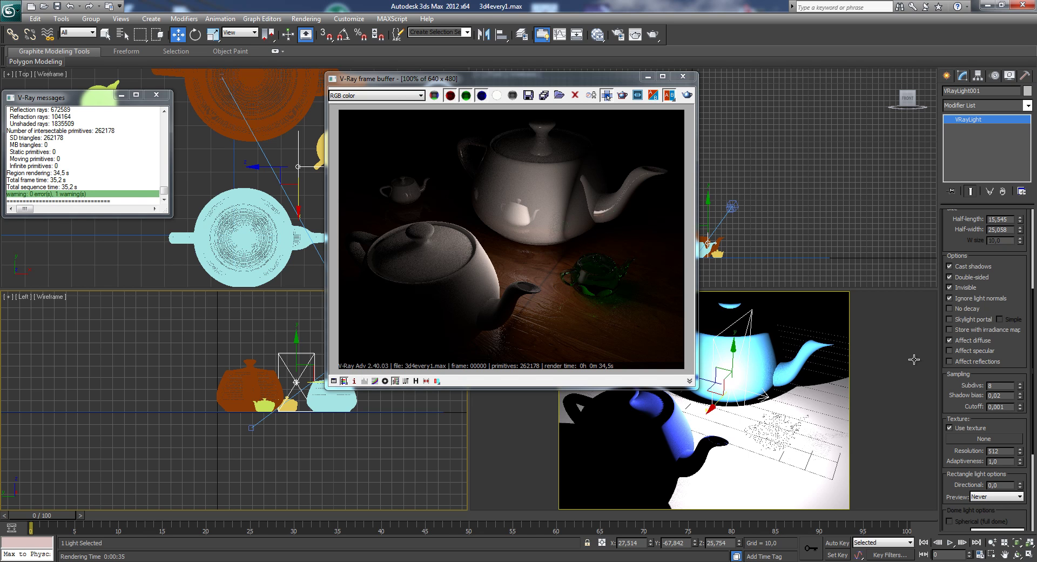
- Render VRayLight001 with Affect diffuse off to isolate specular and reflections, then re-enable diffuse
left_click(949, 340)
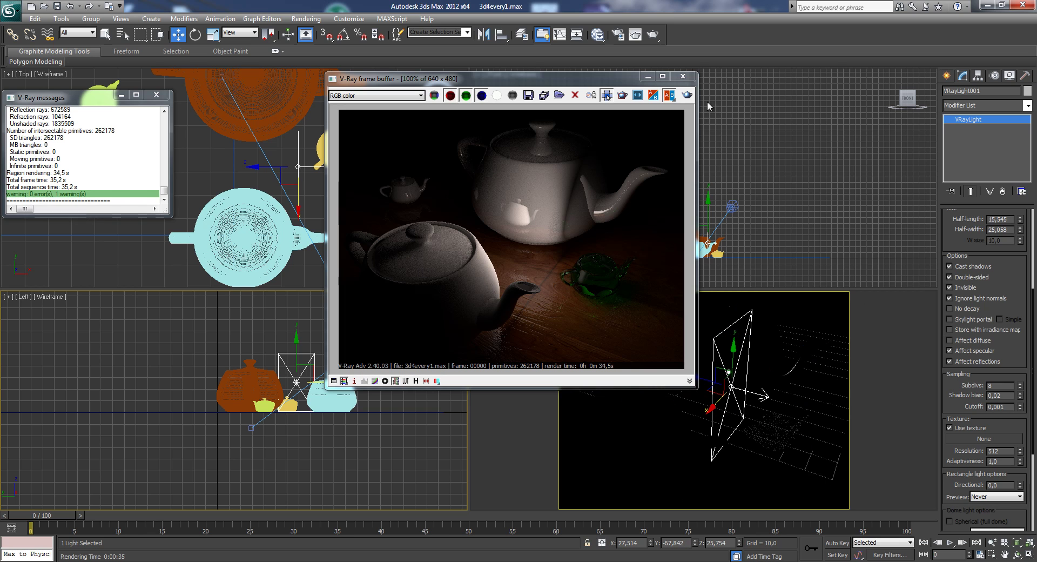
left_click(688, 95)
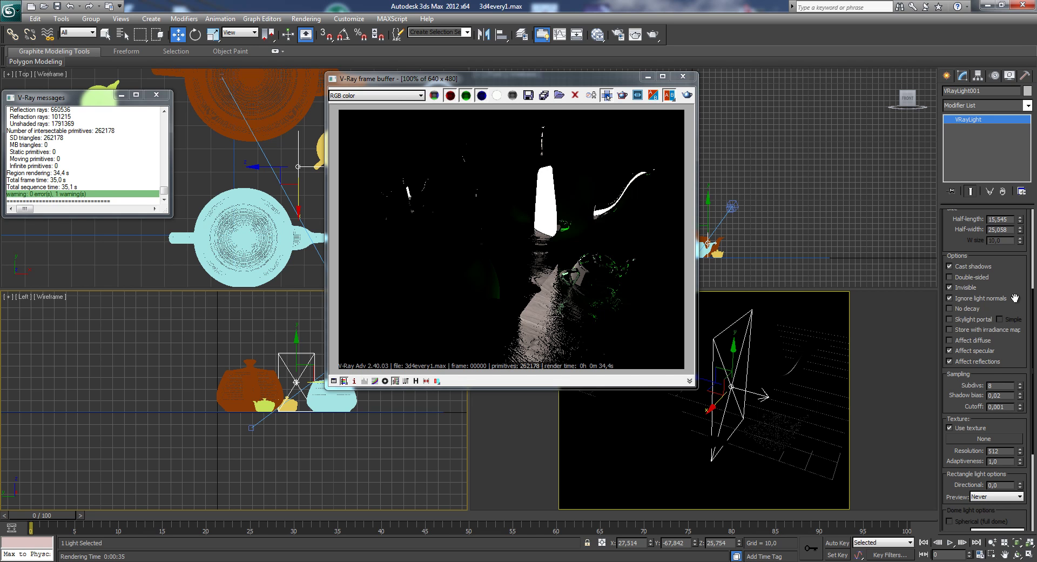
left_click(950, 340)
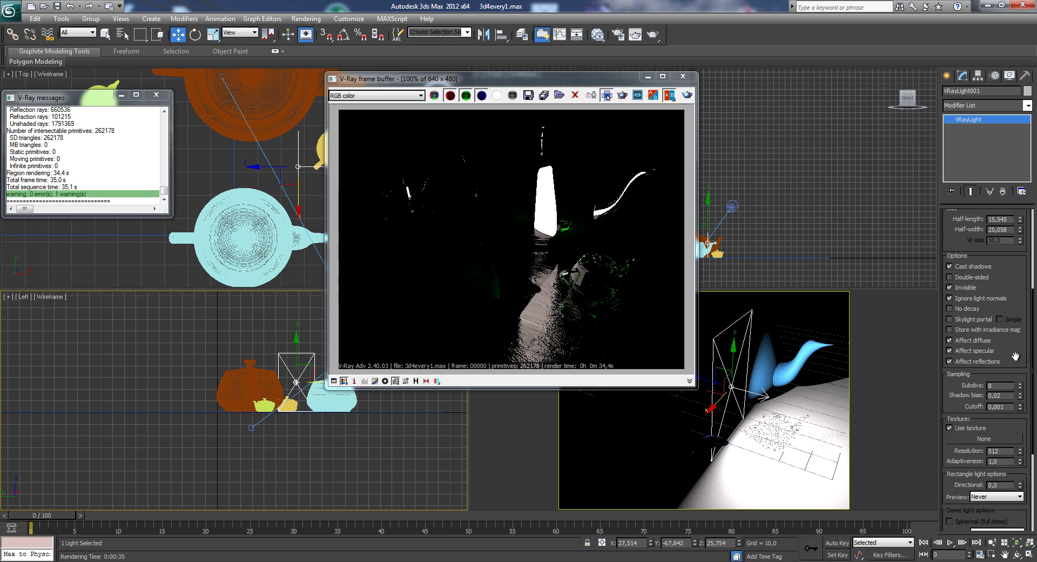
left_click_drag(1015, 359, 1008, 256)
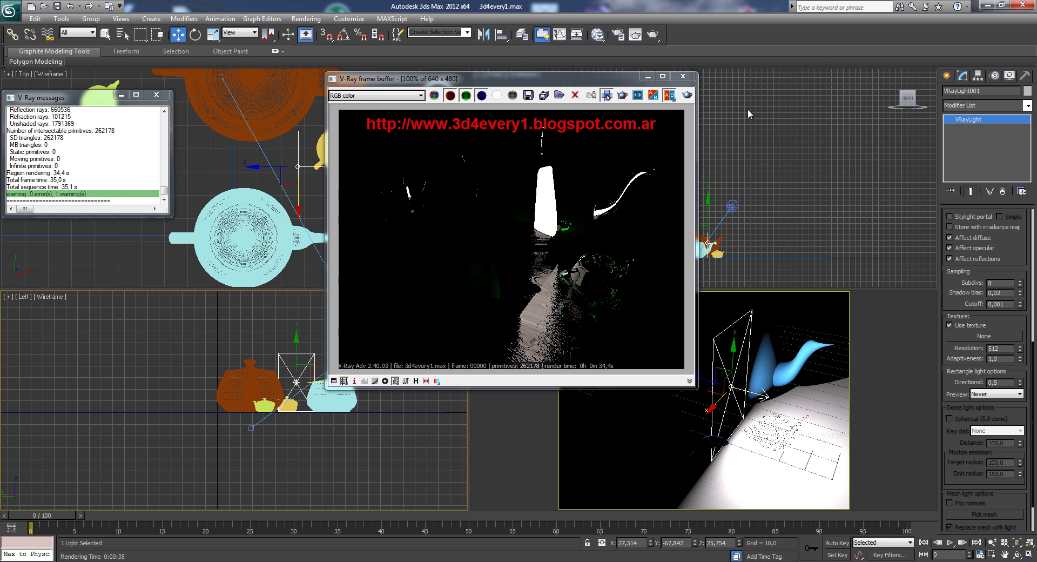
- Render with Directional 0,5, then set Directional to 0,2 and render again with Shift+Q
left_click(686, 95)
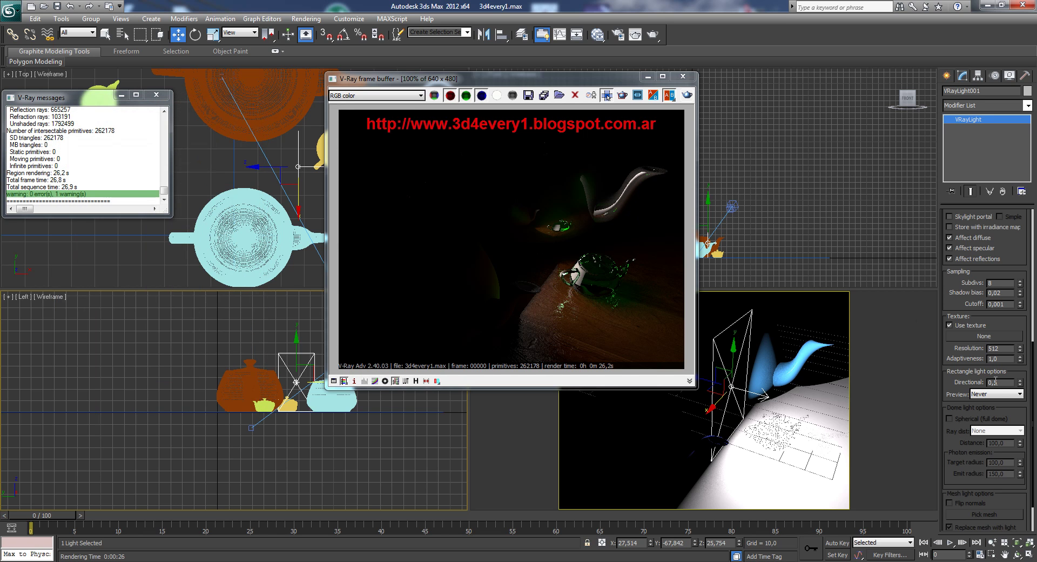
type("2")
key("shift+q")
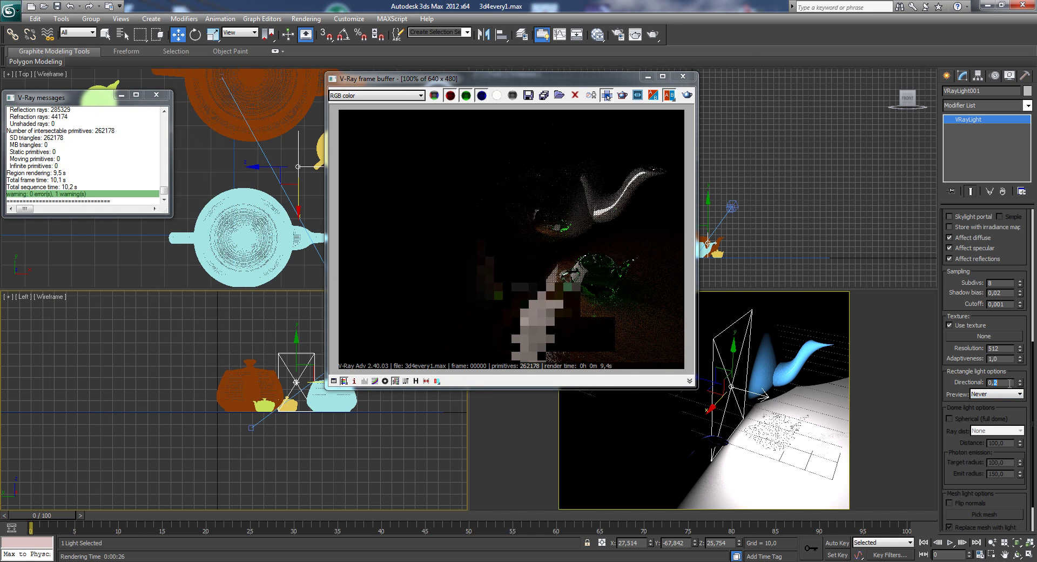
- Render with Directional 0,8, then set Directional to 0 and render once more
left_click(687, 95)
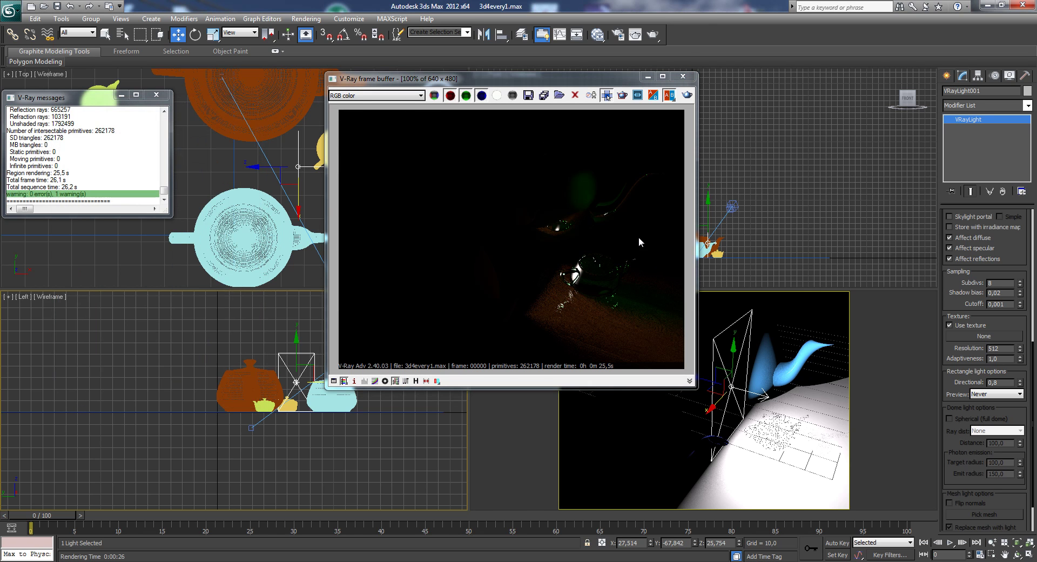
left_click_drag(996, 382, 951, 392)
type("0")
left_click(687, 96)
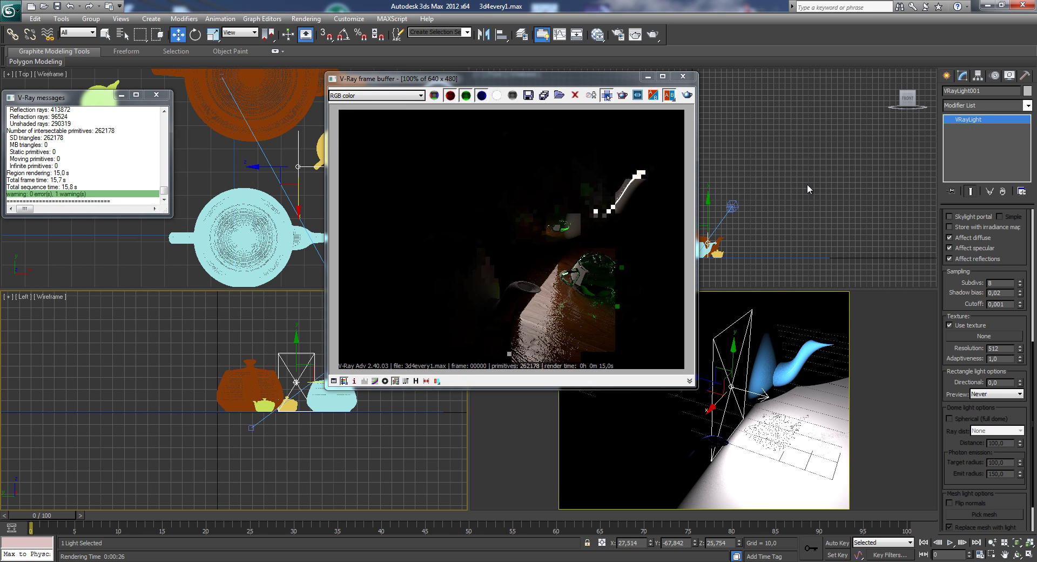
- Change VRayLight001's Type from Plane to Sphere, giving it a 15,545 radius
scroll(1020, 243, "up", 5)
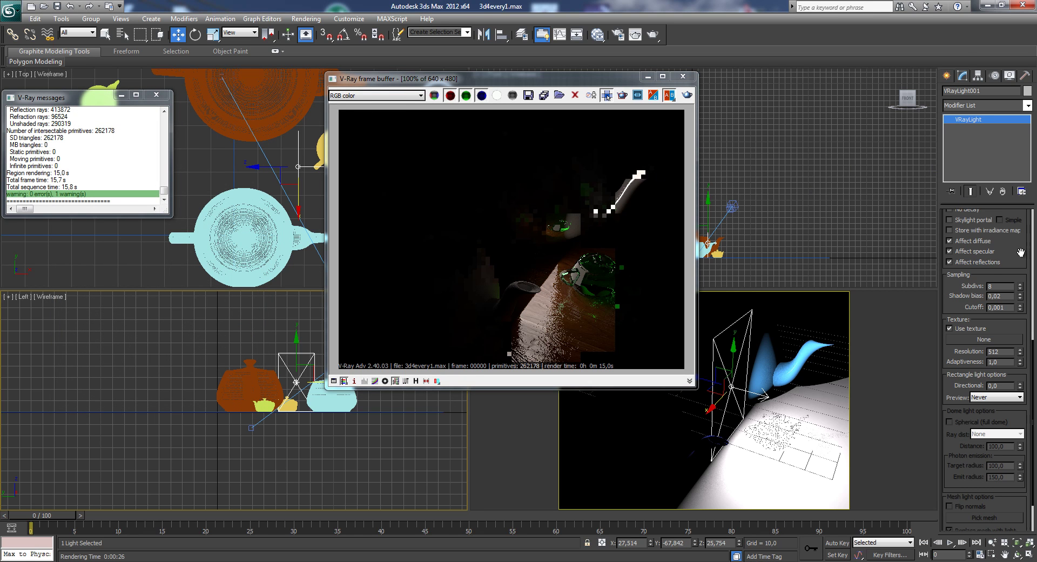
scroll(949, 237, "up", 2)
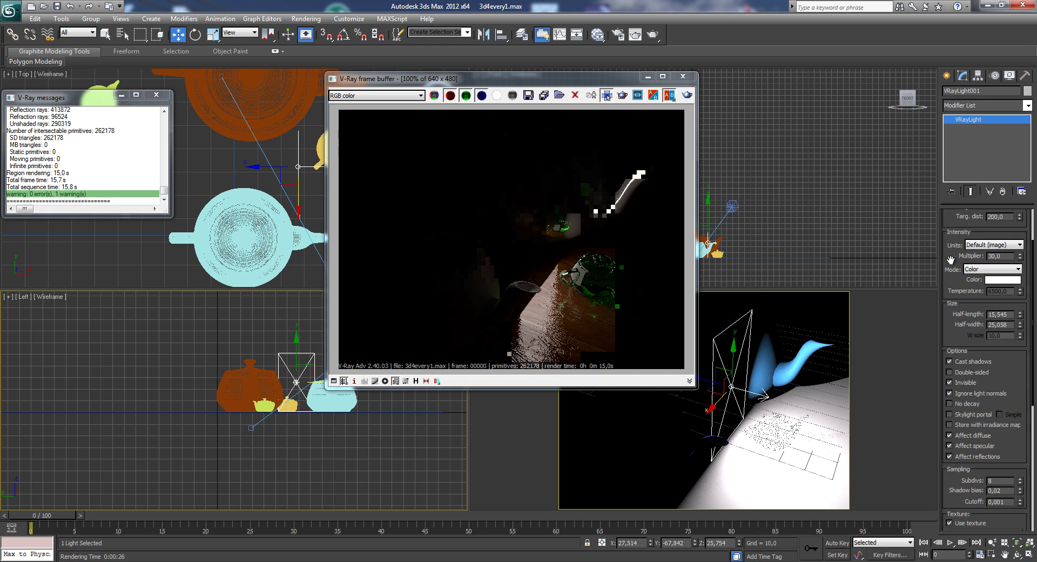
scroll(948, 243, "up", 2)
left_click(998, 249)
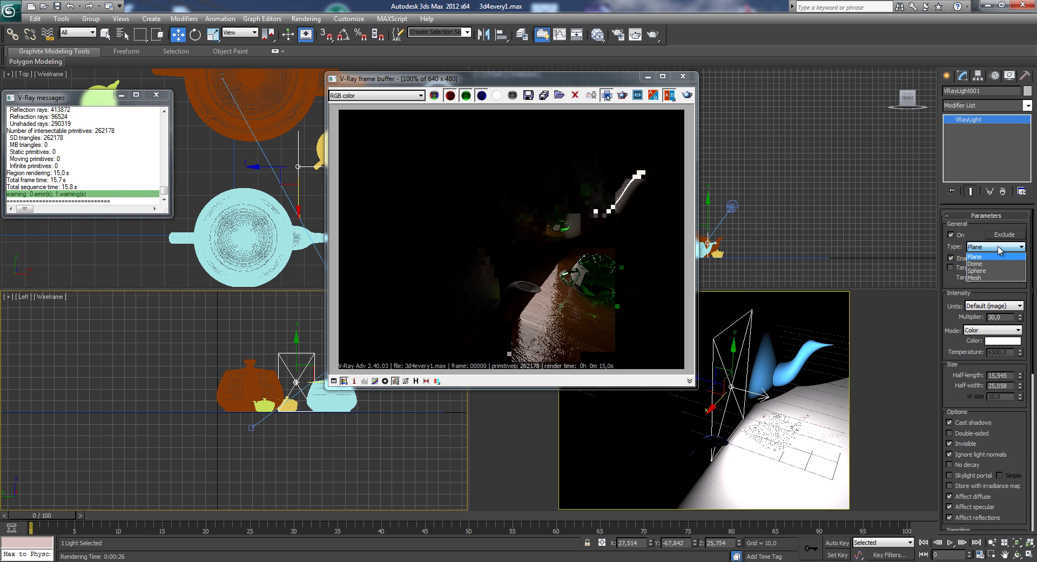
left_click(978, 270)
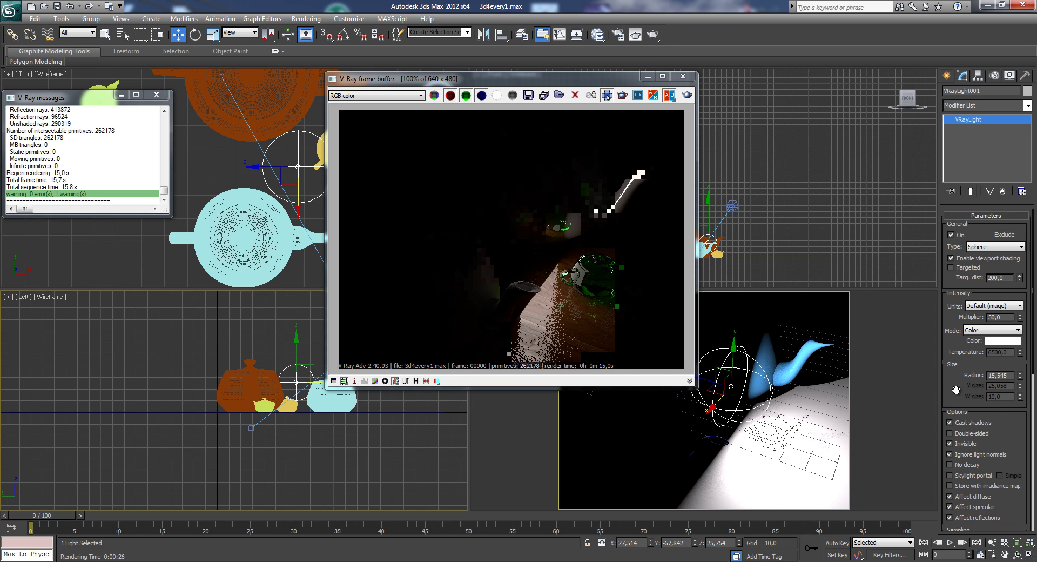
scroll(965, 396, "down", 4)
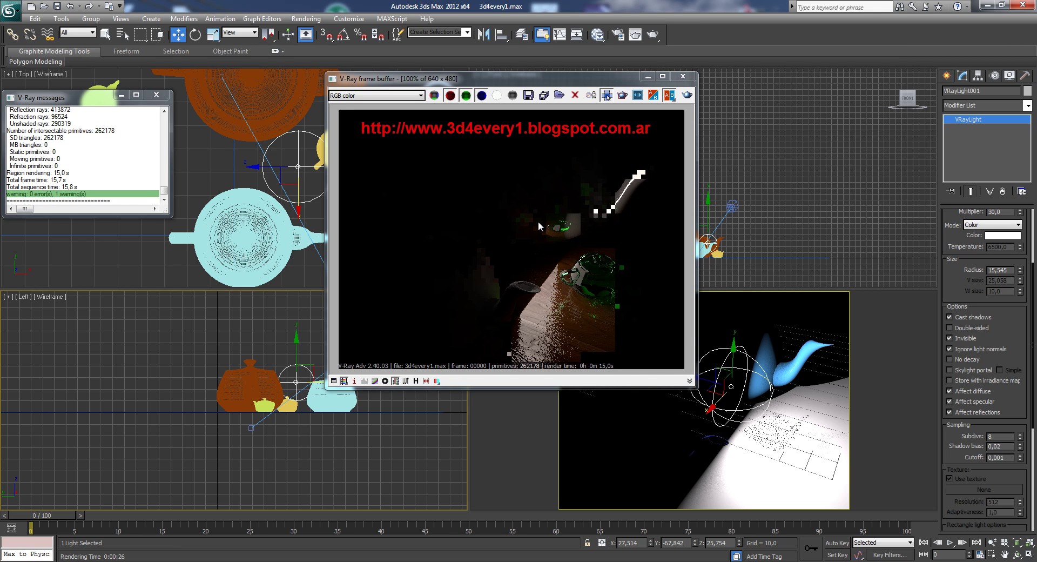
- Render the teapots lit by the sphere light from the V-Ray frame buffer
left_click(687, 95)
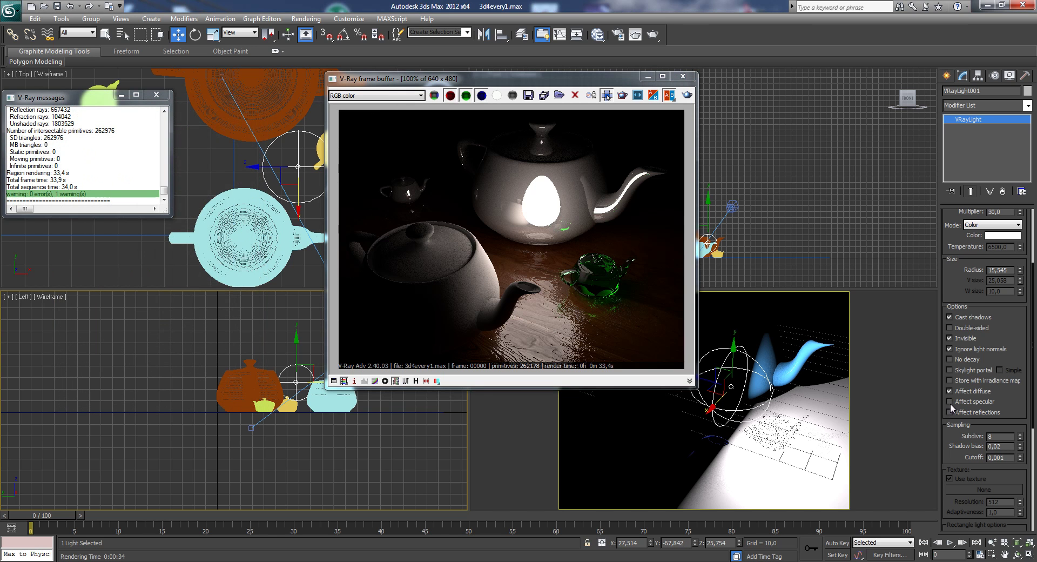
- Render the teapots with Shift+Q, with the sphere light's specular and reflections turned off
key("shift+q")
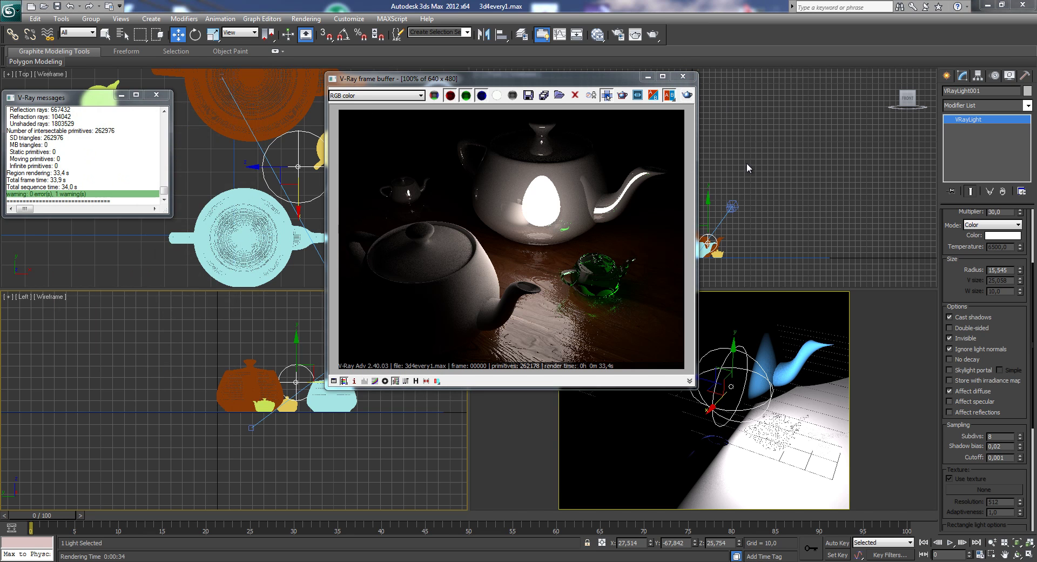